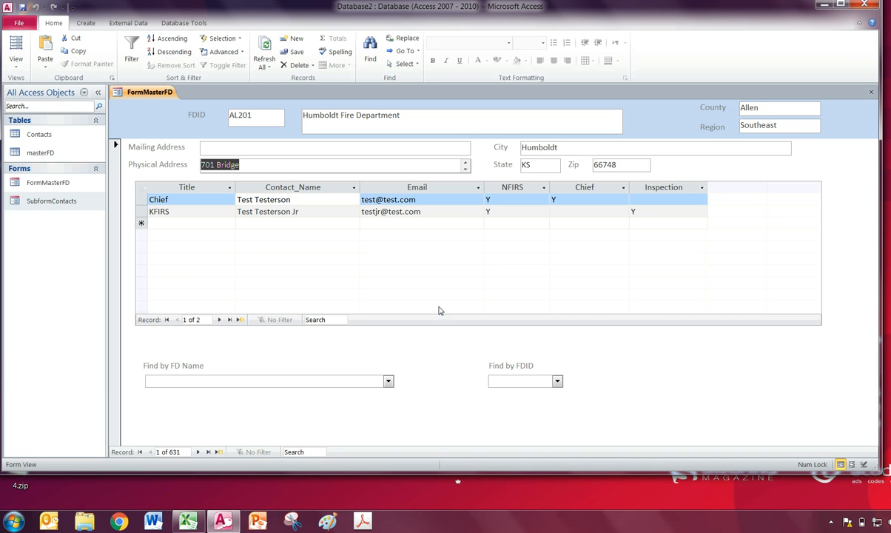
- Close the FormMasterFD form and save the changes to both FormMasterFD and SubformContacts
{"action": "key", "text": "Tab"}
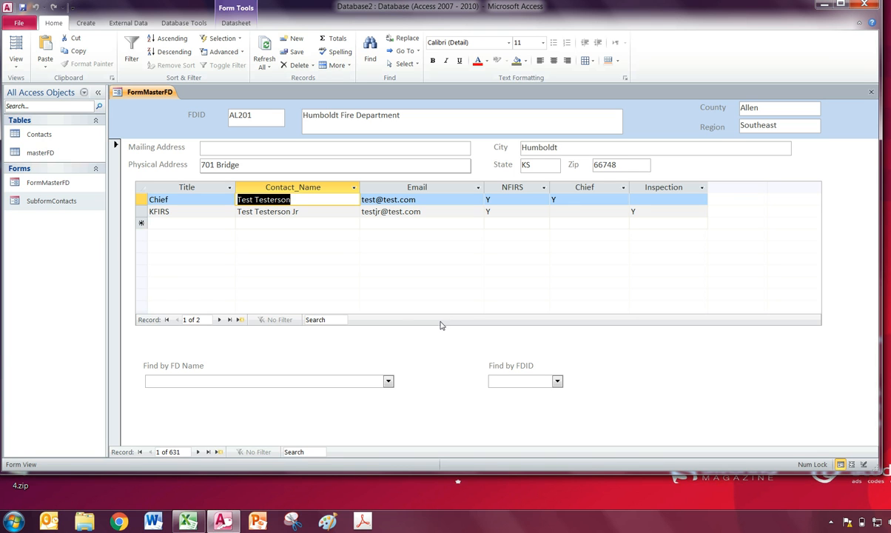
{"action": "left_click", "coordinate": [871, 91]}
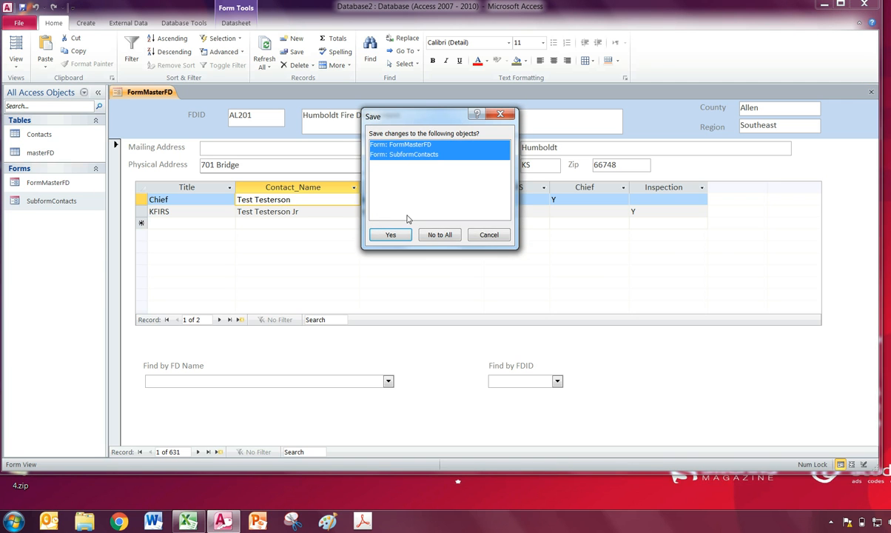
{"action": "left_click", "coordinate": [391, 234]}
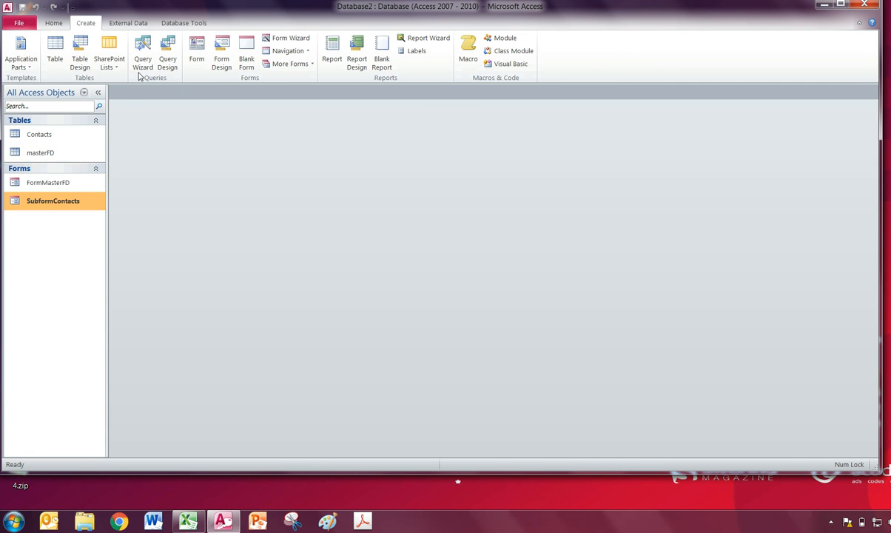
- Start a new query in design view on the Contacts table and enlarge its field list to show every field
{"action": "left_click", "coordinate": [165, 62]}
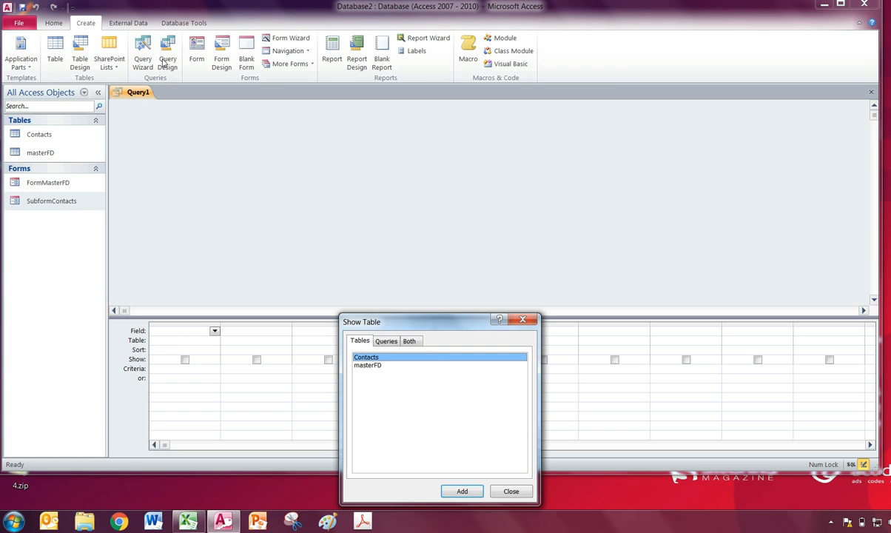
{"action": "double_click", "coordinate": [399, 360]}
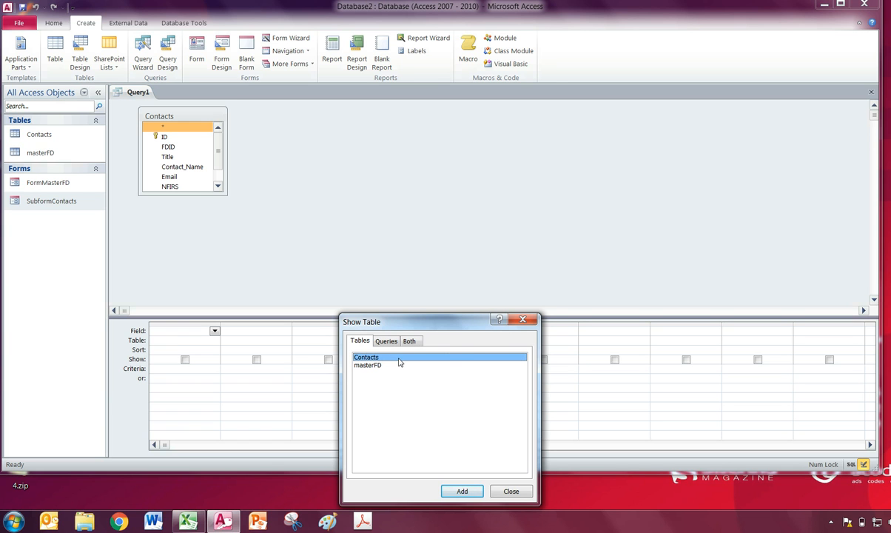
{"action": "left_click", "coordinate": [522, 319]}
{"action": "left_click_drag", "start_coordinate": [225, 193], "coordinate": [291, 269]}
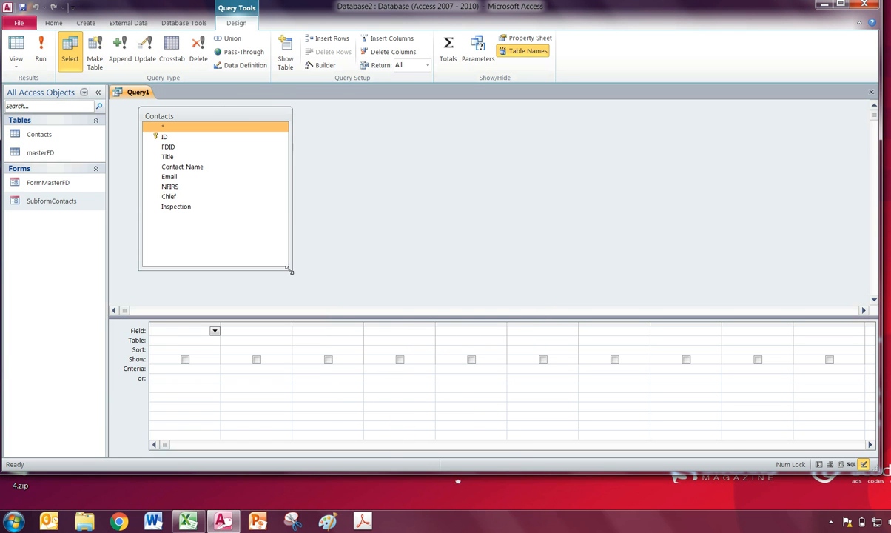
- Add the Email and NFIRS fields to the query and set the NFIRS criterion to "Y"
{"action": "double_click", "coordinate": [200, 178]}
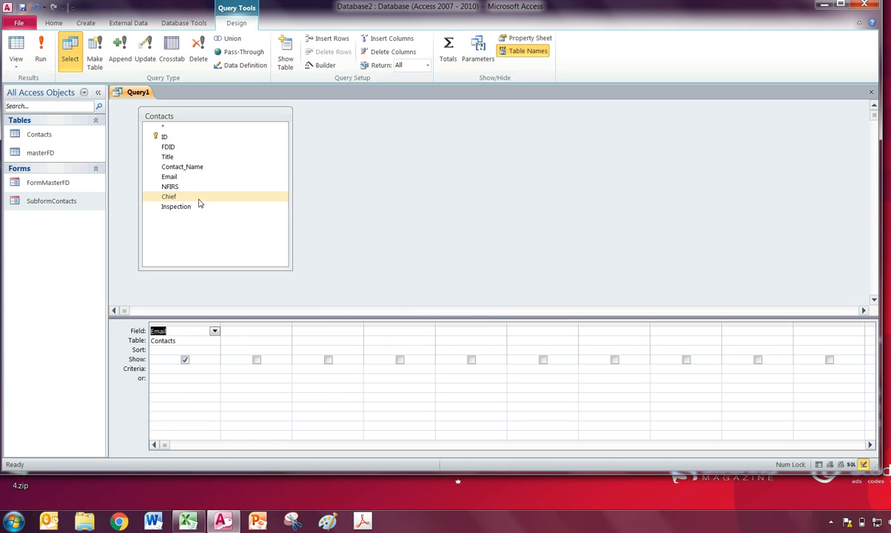
{"action": "double_click", "coordinate": [196, 188]}
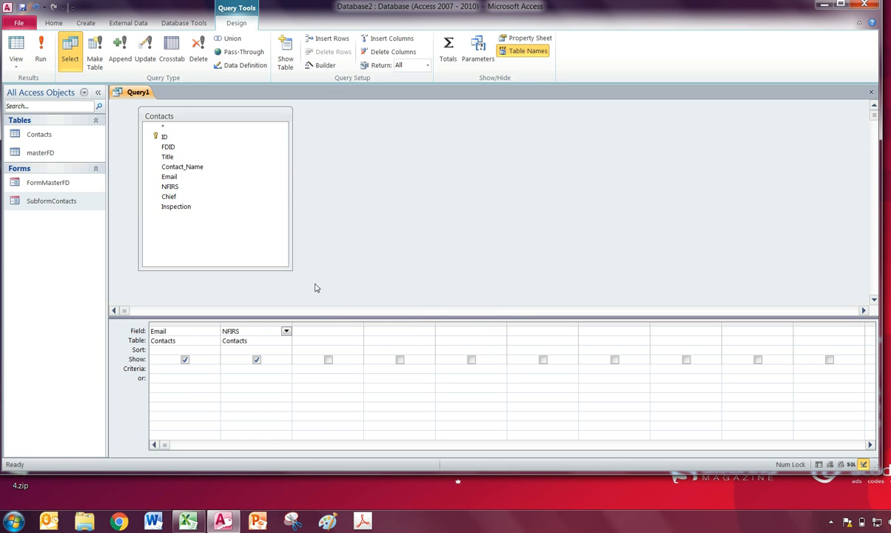
{"action": "left_click", "coordinate": [179, 370]}
{"action": "left_click", "coordinate": [225, 370]}
{"action": "type", "text": "\"Y\""}
{"action": "left_click", "coordinate": [189, 370]}
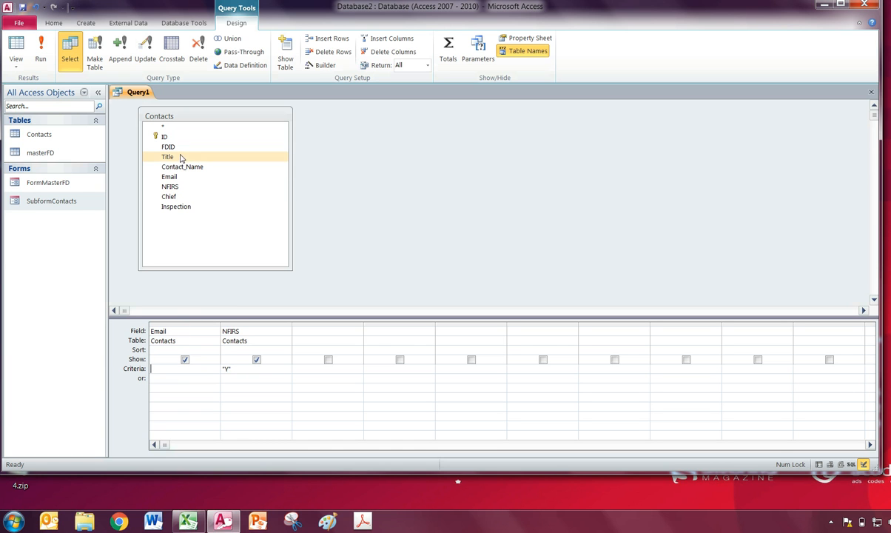
- Try adding the Chief field as the query's third column and cut that column out again
{"action": "left_click", "coordinate": [179, 178]}
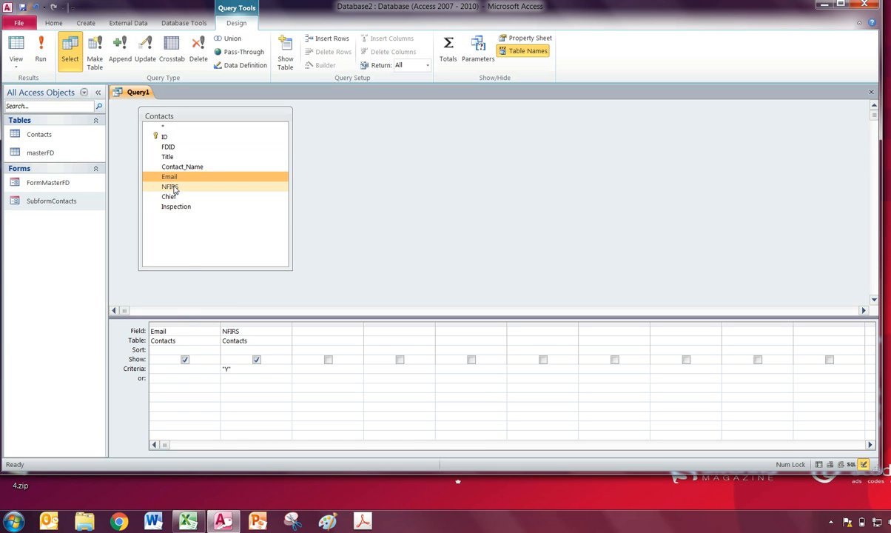
{"action": "left_click_drag", "start_coordinate": [176, 196], "coordinate": [321, 333]}
{"action": "left_click", "coordinate": [327, 322]}
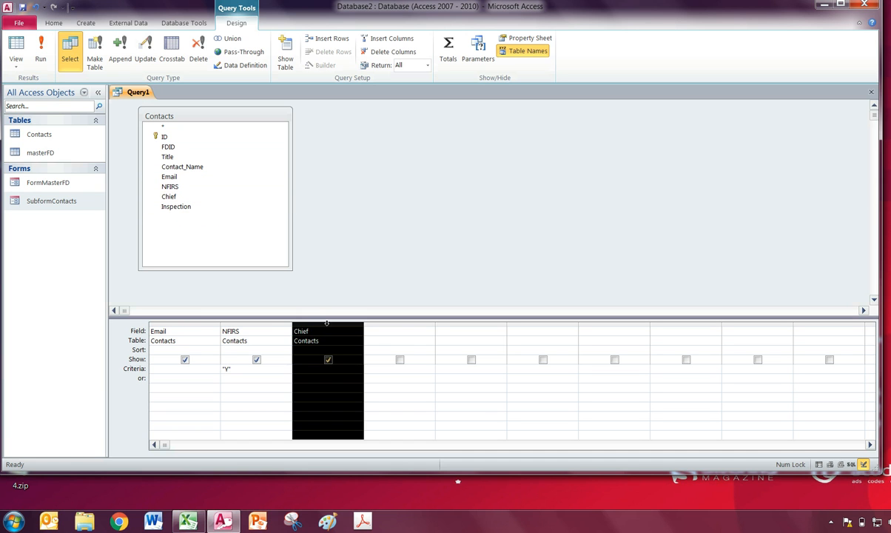
{"action": "right_click", "coordinate": [348, 324]}
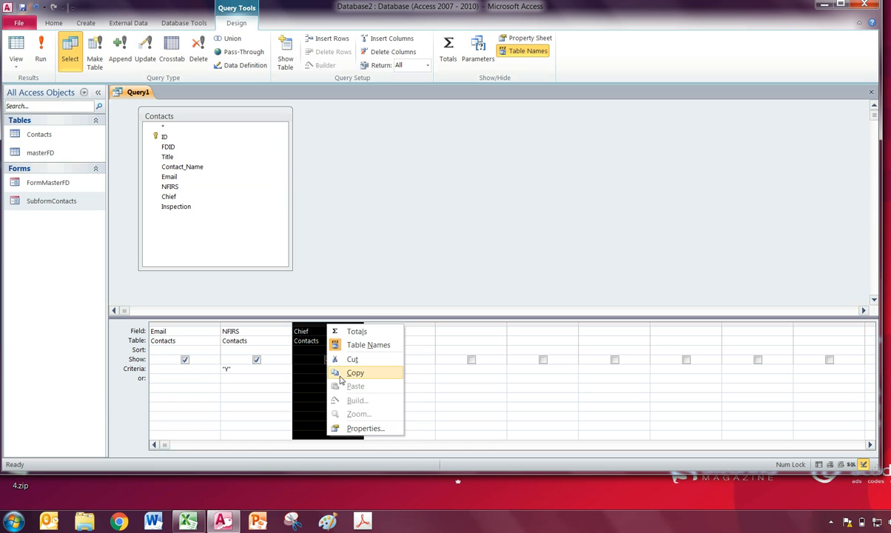
{"action": "left_click", "coordinate": [370, 358]}
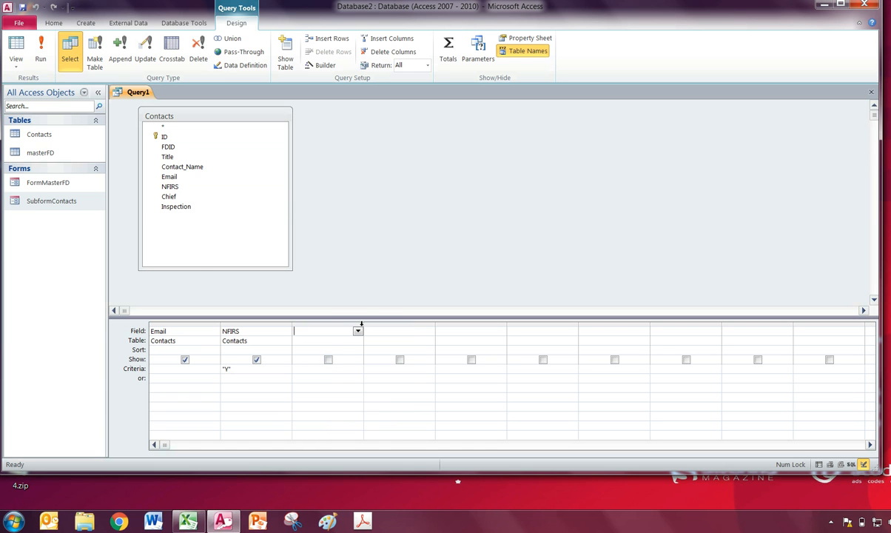
{"action": "left_click", "coordinate": [180, 199]}
{"action": "left_click_drag", "start_coordinate": [181, 200], "coordinate": [326, 333]}
{"action": "left_click", "coordinate": [341, 326]}
{"action": "right_click", "coordinate": [340, 328]}
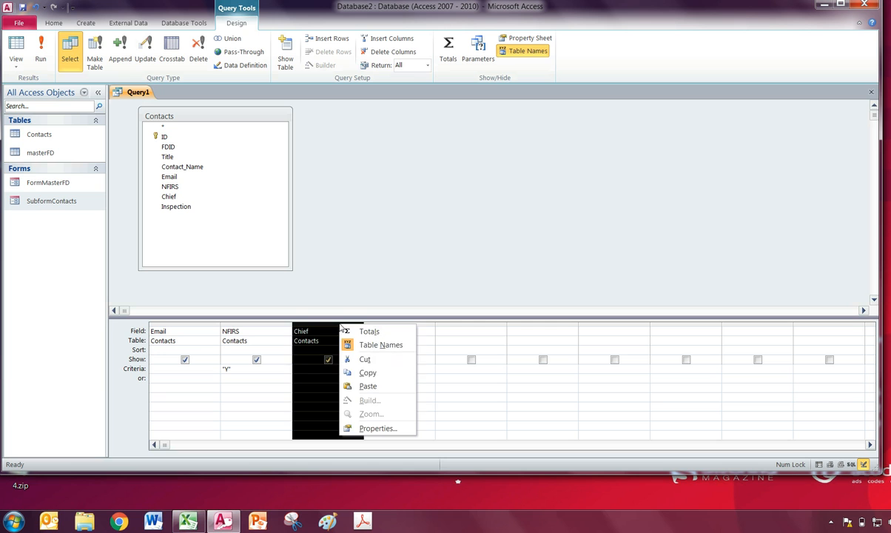
{"action": "left_click", "coordinate": [363, 361]}
{"action": "left_click", "coordinate": [298, 279]}
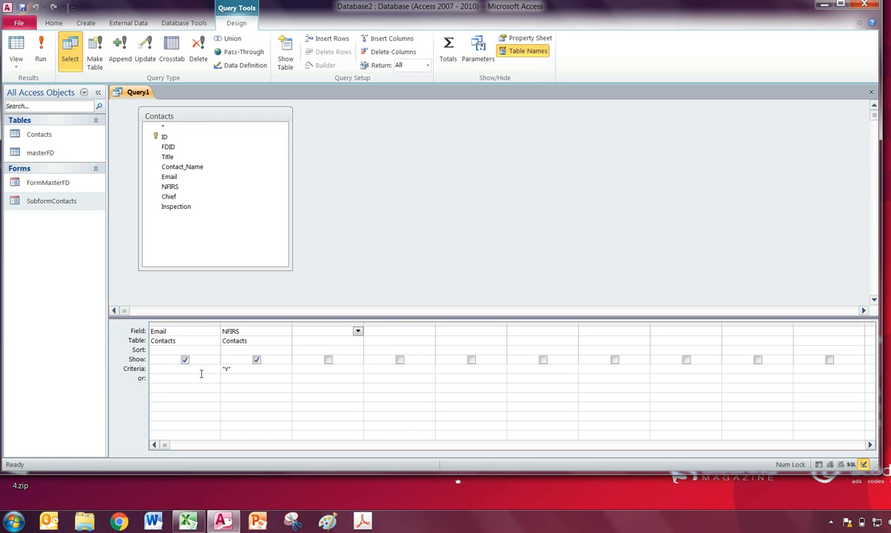
- Run the query and widen the Email column so the full addresses fit
{"action": "left_click", "coordinate": [42, 66]}
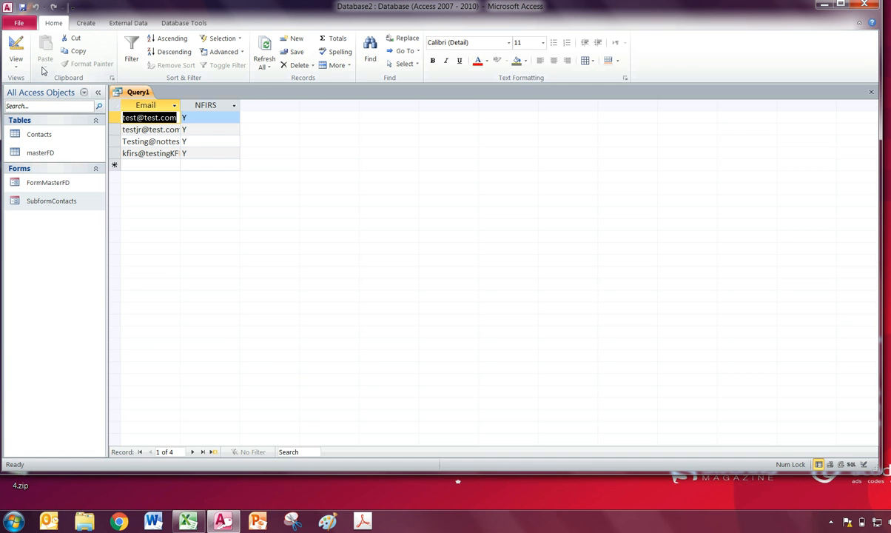
{"action": "left_click_drag", "start_coordinate": [179, 106], "coordinate": [237, 103]}
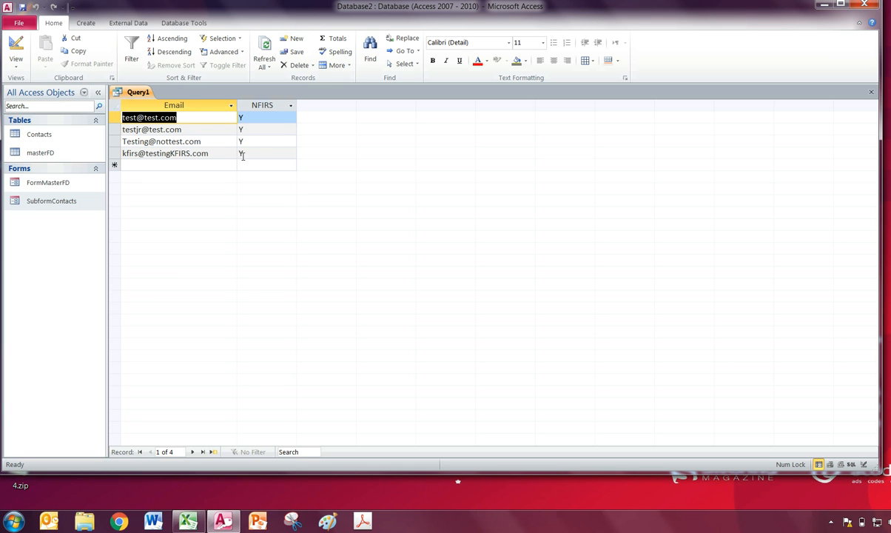
- Return to the query design, turn off showing the NFIRS field and run the query again
{"action": "left_click", "coordinate": [16, 59]}
{"action": "left_click", "coordinate": [33, 191]}
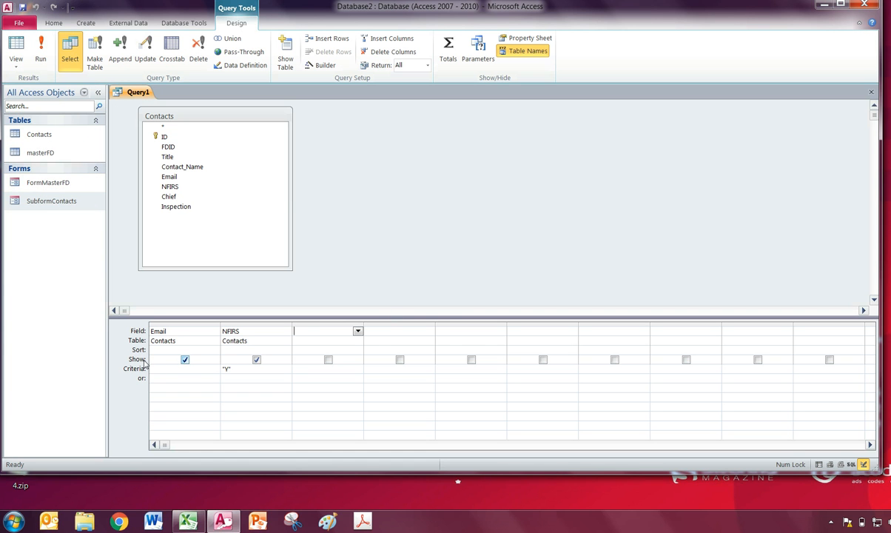
{"action": "left_click", "coordinate": [256, 360]}
{"action": "left_click", "coordinate": [43, 59]}
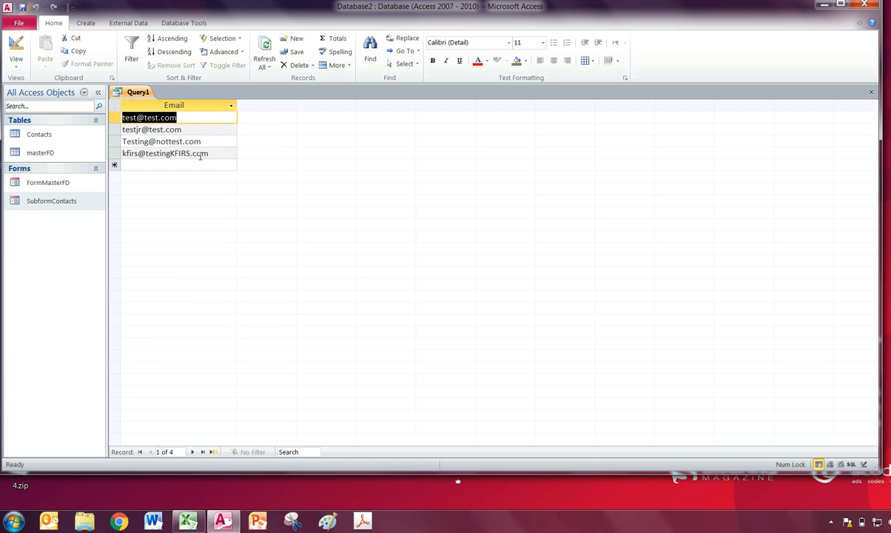
- Go back to the query design and turn showing the NFIRS field on again
{"action": "left_click", "coordinate": [16, 63]}
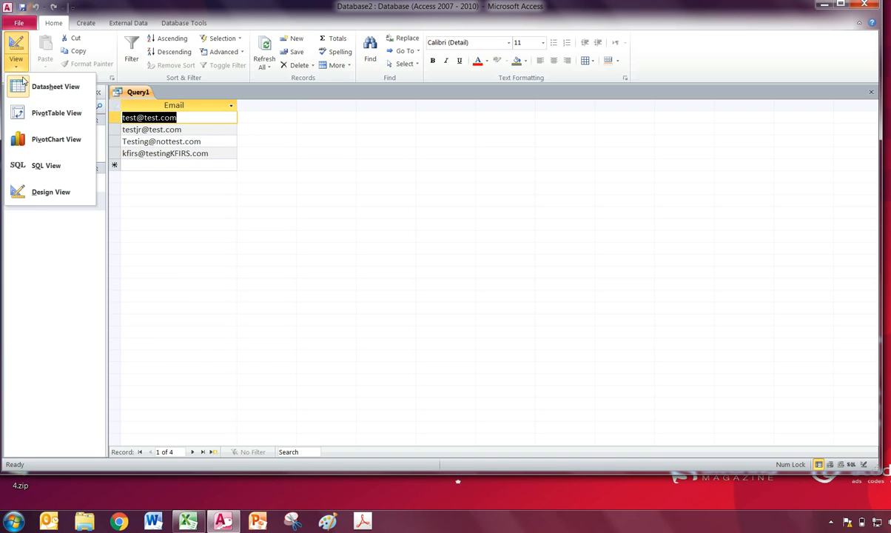
{"action": "left_click", "coordinate": [37, 188]}
{"action": "left_click", "coordinate": [256, 359]}
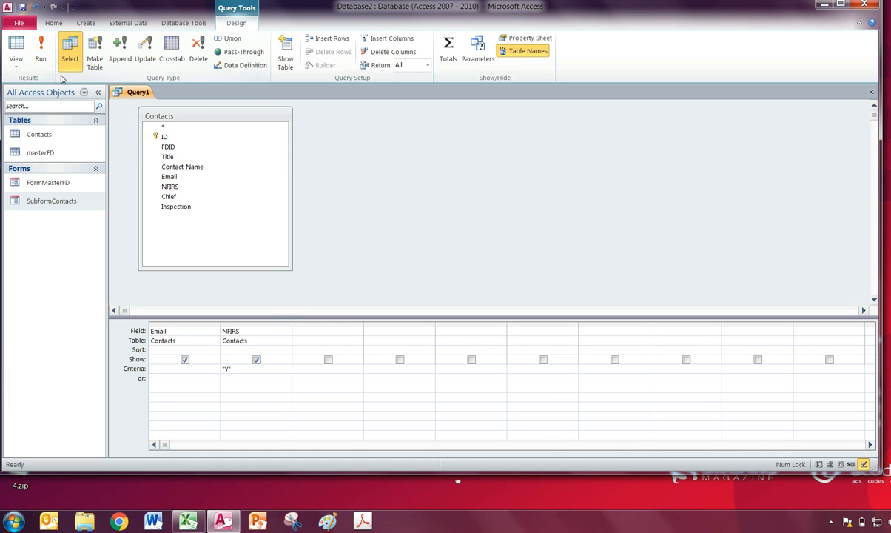
- Close the query, saving it as Email List NFIRS, and reopen it to display its records
{"action": "left_click", "coordinate": [871, 92]}
{"action": "left_click", "coordinate": [430, 289]}
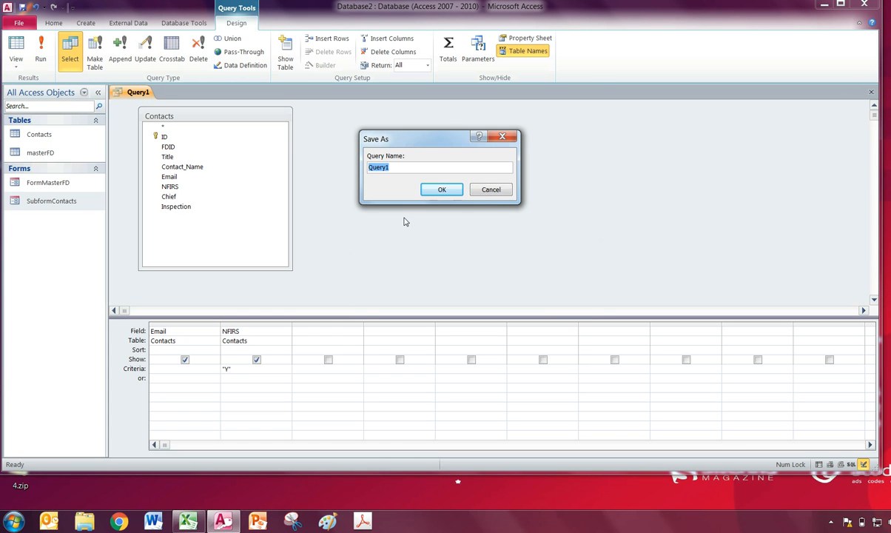
{"action": "type", "text": "Email List NFIRS"}
{"action": "key", "text": "Return"}
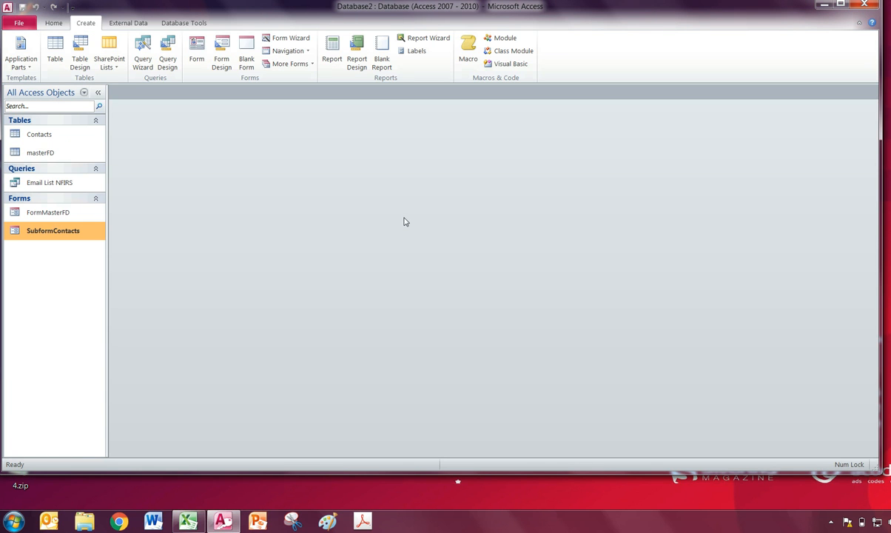
{"action": "left_click", "coordinate": [29, 182]}
{"action": "double_click", "coordinate": [53, 183]}
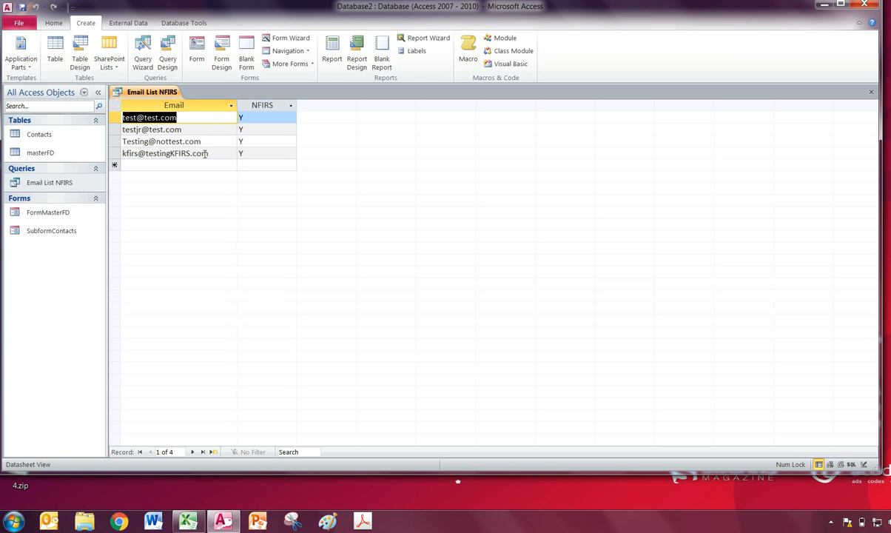
{"action": "left_click", "coordinate": [114, 106]}
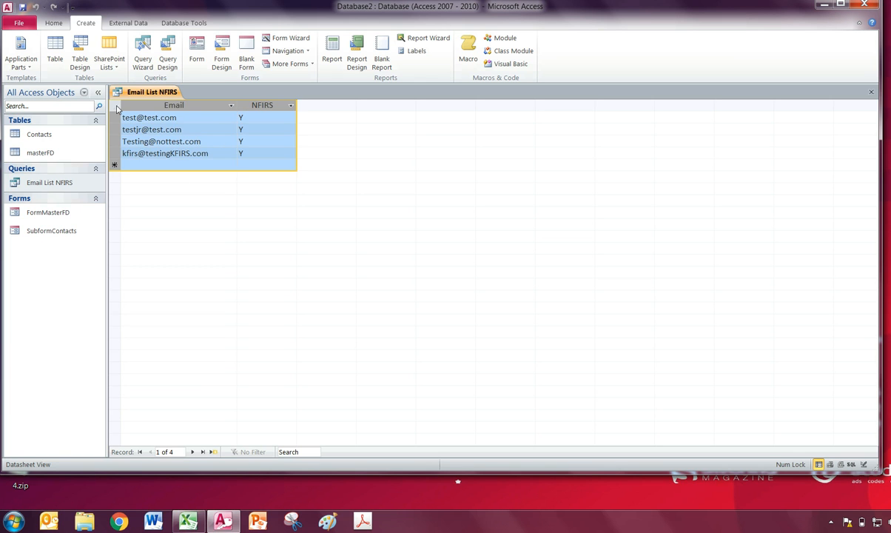
{"action": "right_click", "coordinate": [116, 108]}
{"action": "left_click", "coordinate": [115, 109]}
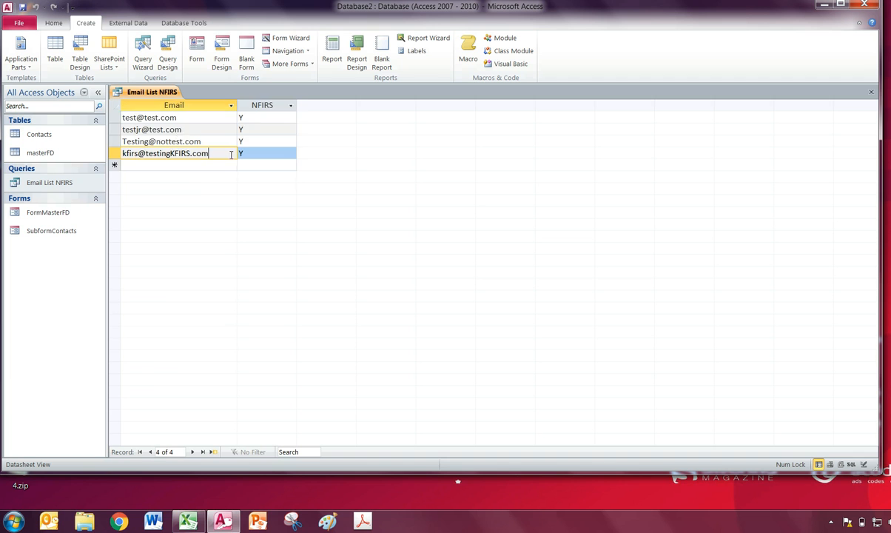
{"action": "left_click", "coordinate": [115, 110]}
{"action": "right_click", "coordinate": [115, 110]}
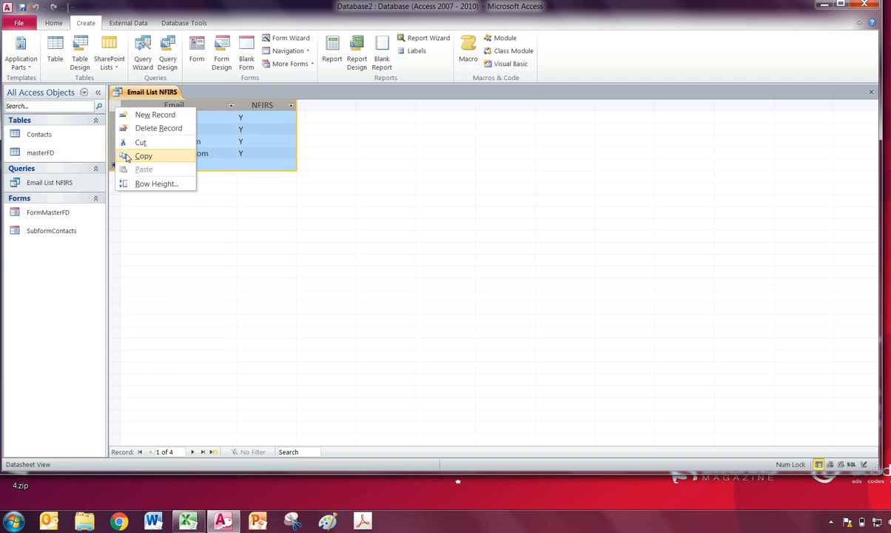
- Copy the entire Email column from the Email List NFIRS results
{"action": "left_click", "coordinate": [193, 102]}
{"action": "right_click", "coordinate": [193, 102]}
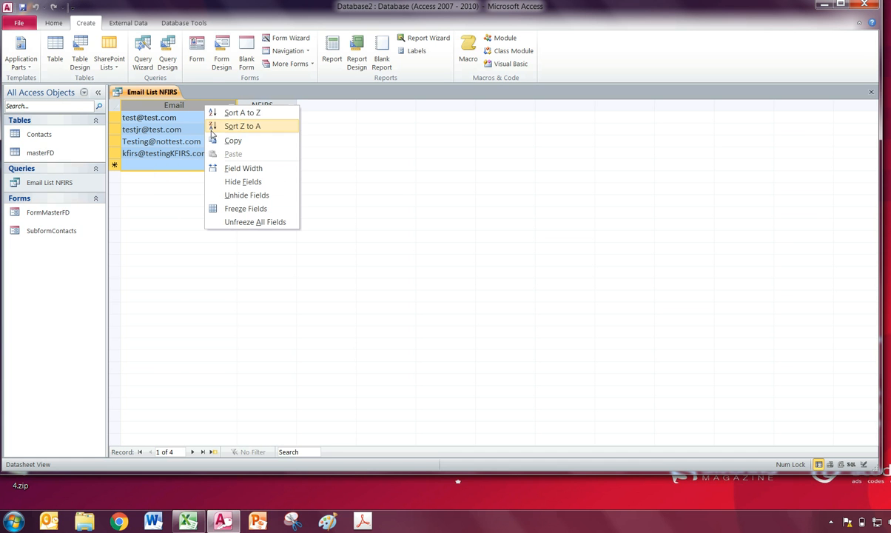
{"action": "left_click", "coordinate": [219, 134]}
- Switch to the Book1 workbook in Excel and insert a new blank worksheet
{"action": "right_click", "coordinate": [188, 521]}
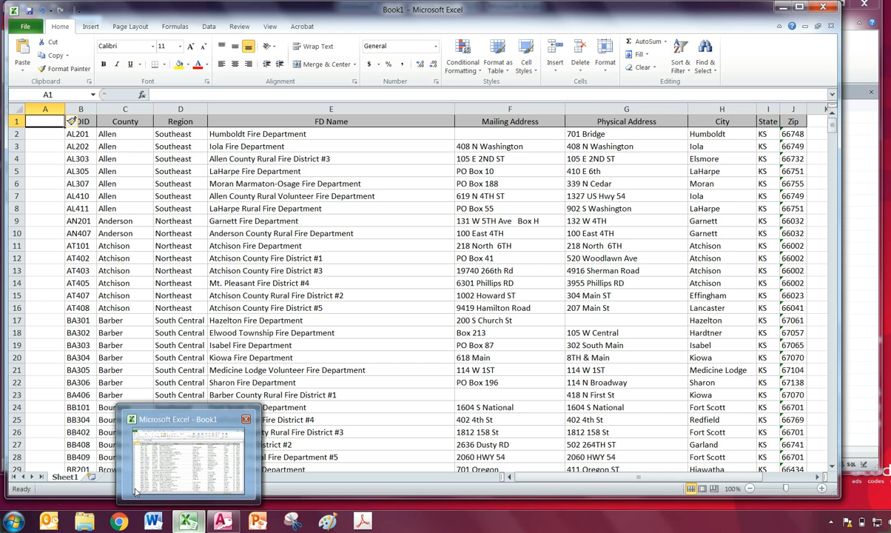
{"action": "left_click", "coordinate": [135, 488]}
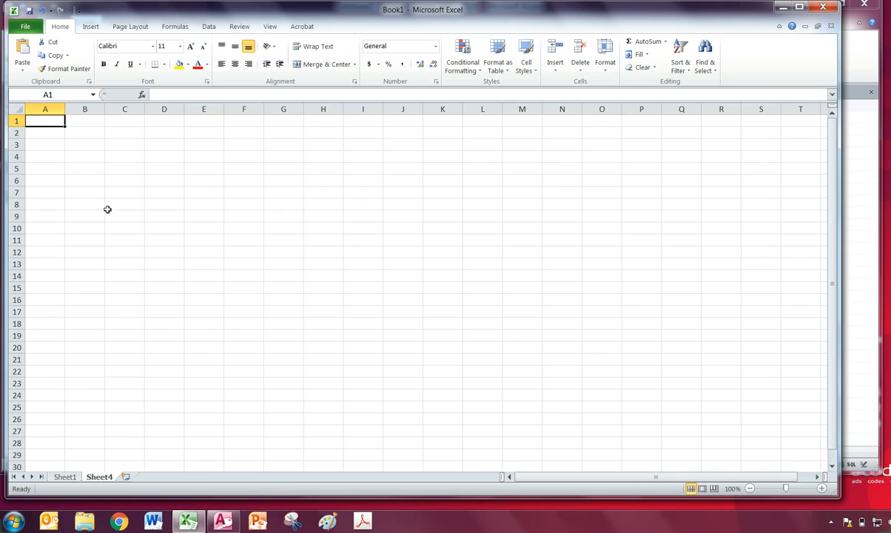
{"action": "left_click", "coordinate": [45, 108]}
{"action": "right_click", "coordinate": [151, 111]}
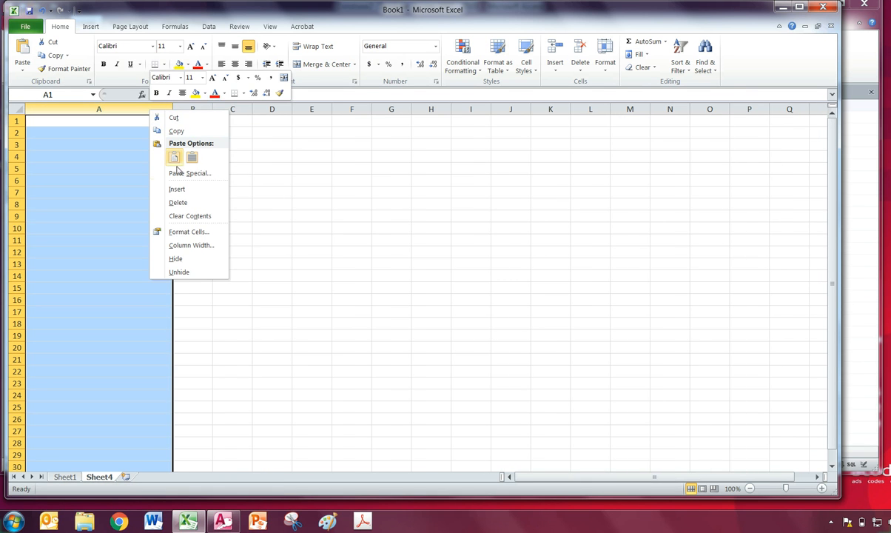
{"action": "left_click", "coordinate": [173, 204]}
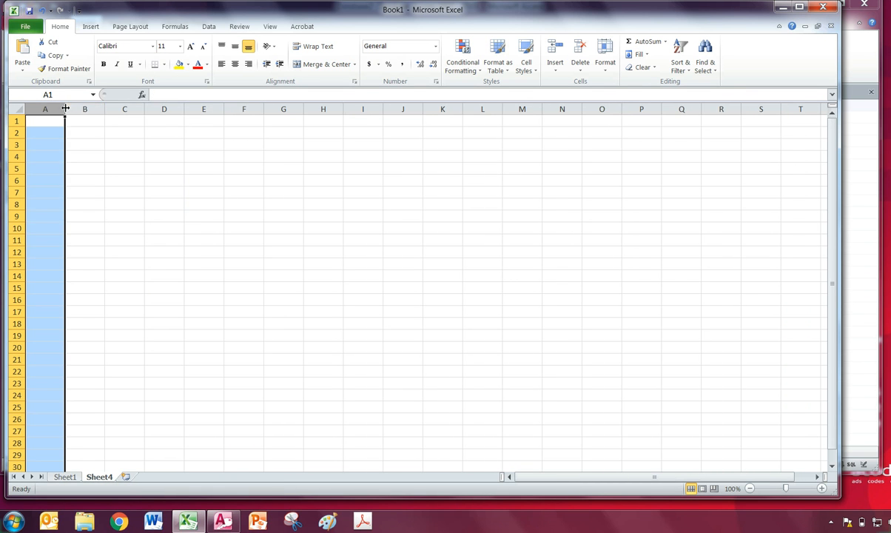
- Widen column A of the new worksheet and paste the copied Email column into it
{"action": "left_click_drag", "start_coordinate": [66, 109], "coordinate": [169, 109]}
{"action": "right_click", "coordinate": [154, 111]}
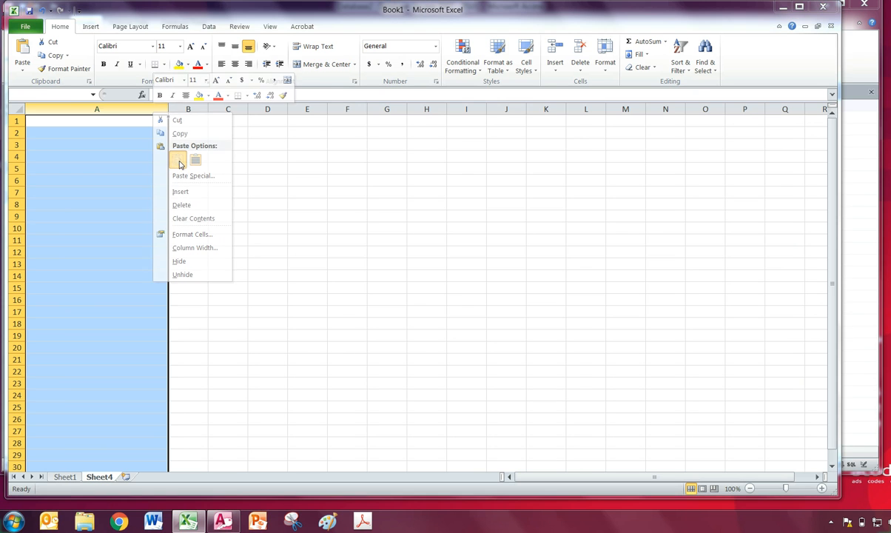
{"action": "left_click", "coordinate": [178, 159]}
{"action": "left_click", "coordinate": [465, 290]}
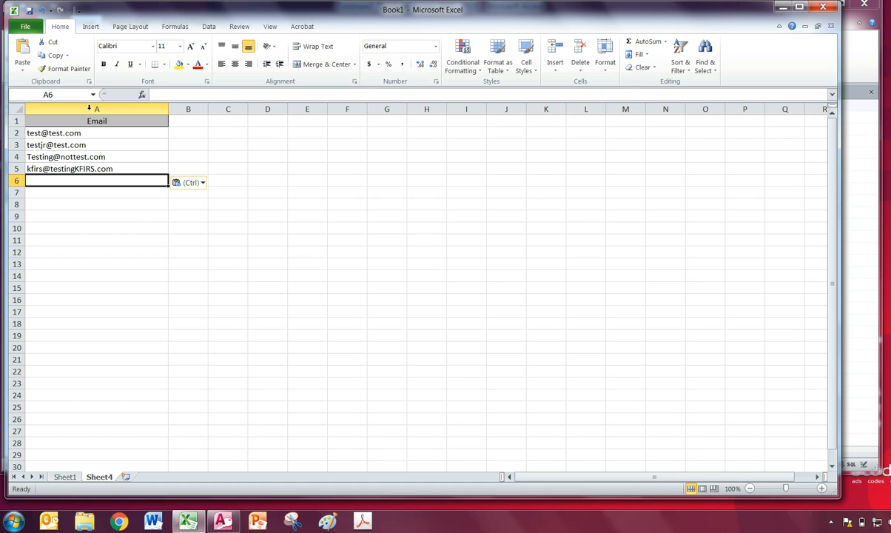
- Display the data tools for working with the pasted email list
{"action": "left_click", "coordinate": [209, 28]}
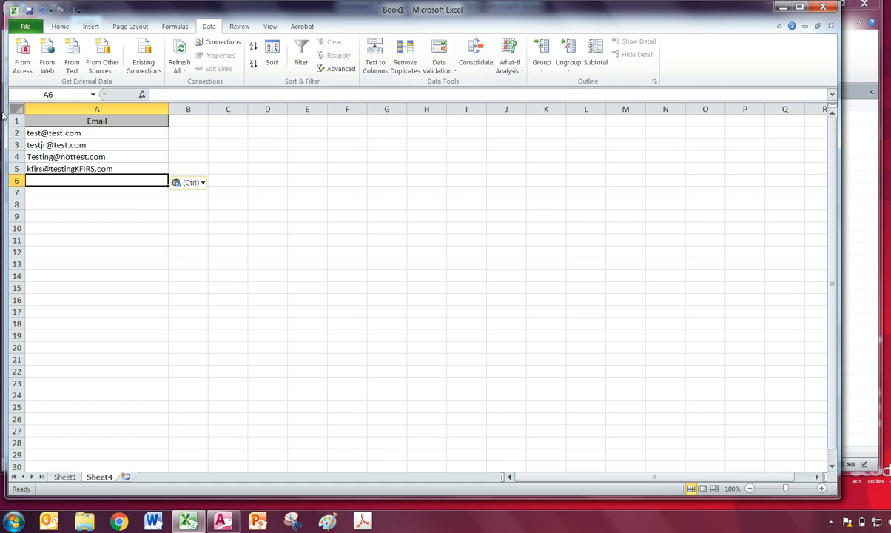
- Remove duplicates from the Email column in column A, treating the first row as a header
{"action": "left_click", "coordinate": [101, 109]}
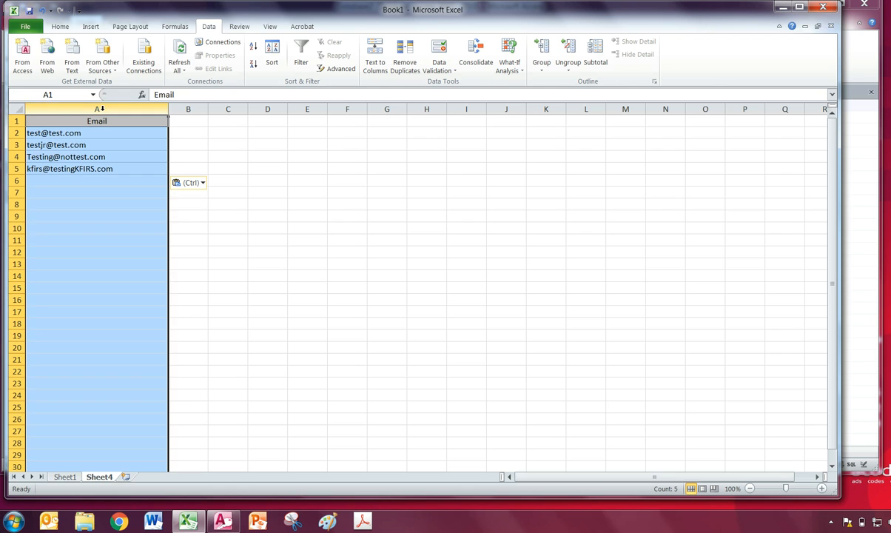
{"action": "left_click", "coordinate": [411, 67]}
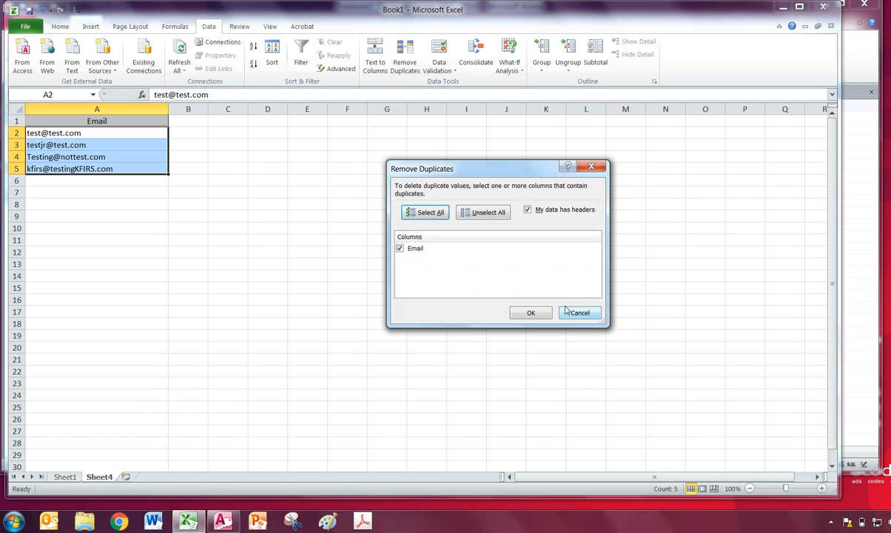
{"action": "left_click", "coordinate": [528, 312]}
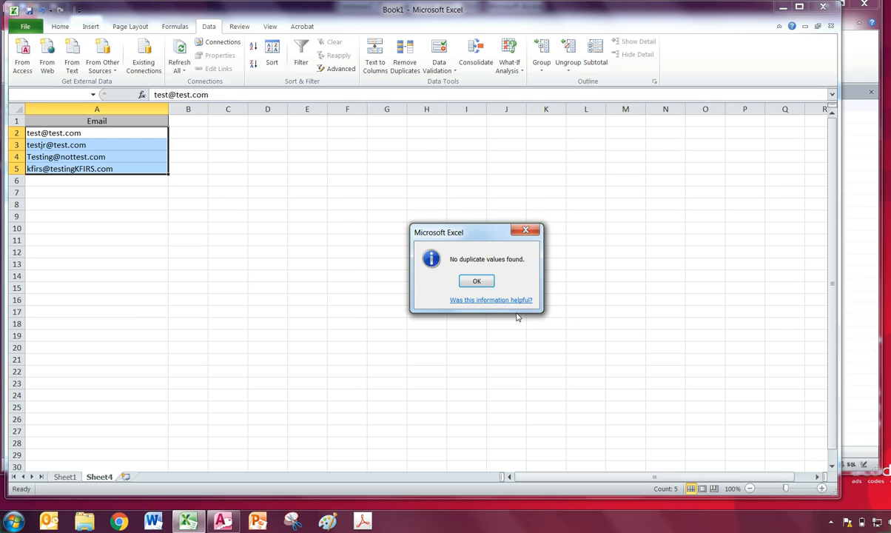
{"action": "left_click", "coordinate": [477, 281]}
{"action": "left_click", "coordinate": [126, 223]}
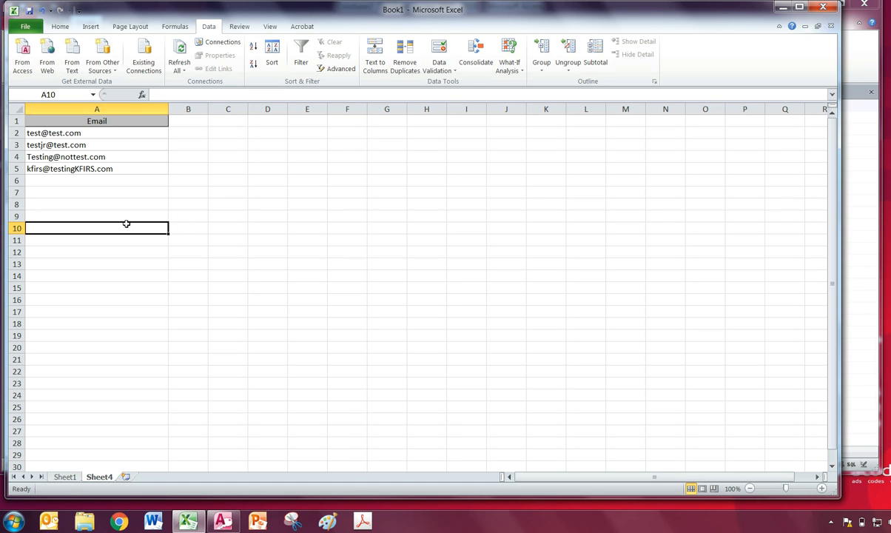
- Enter a repeat of the list's first email address in cell A6 as a test duplicate
{"action": "left_click", "coordinate": [126, 182]}
{"action": "type", "text": "test"}
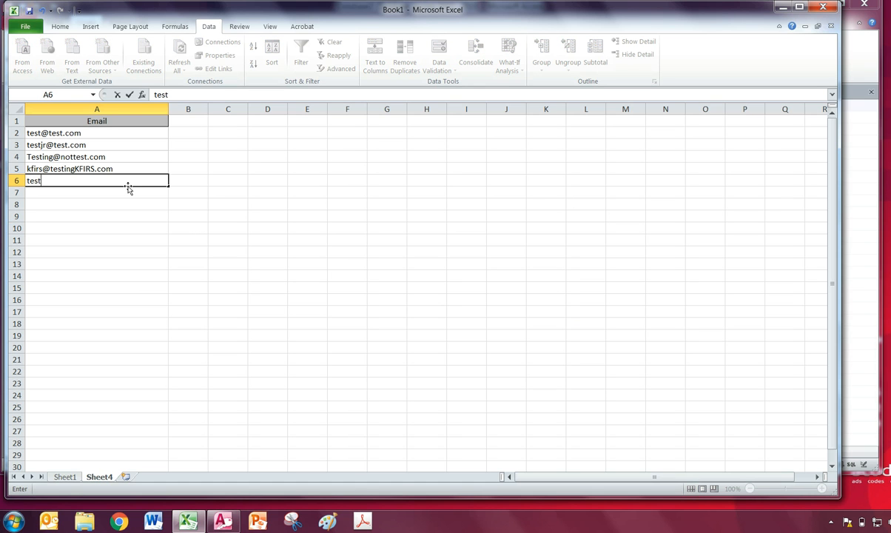
{"action": "type", "text": "@test.com"}
{"action": "key", "text": "Return"}
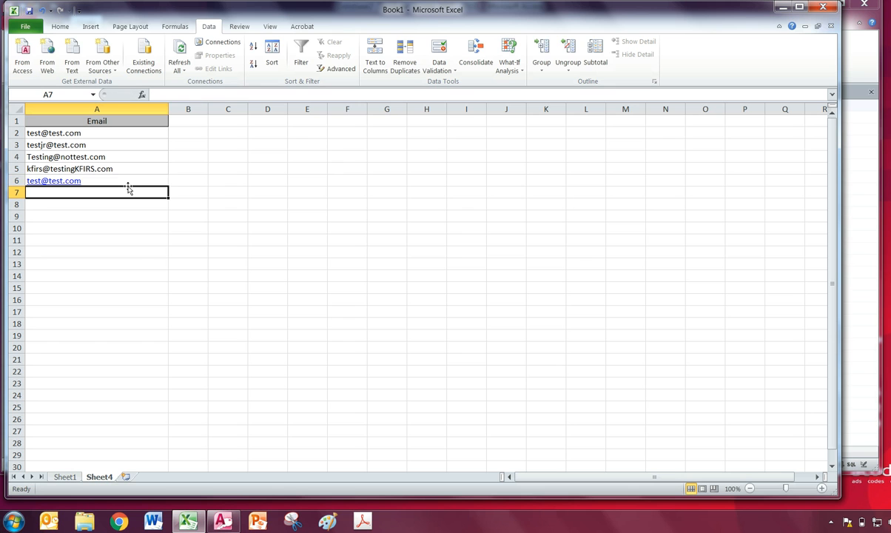
- Run Remove Duplicates on column A again to delete the repeated email entry
{"action": "left_click", "coordinate": [137, 107]}
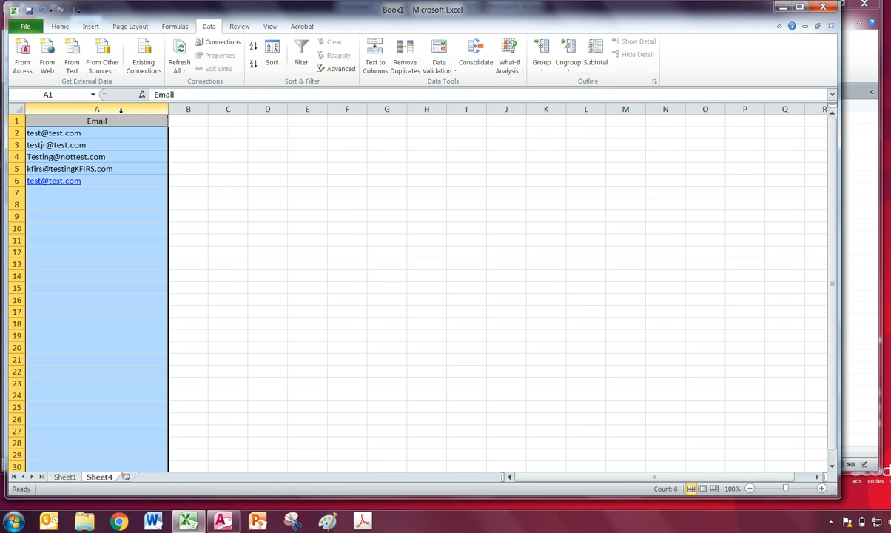
{"action": "left_click", "coordinate": [405, 59]}
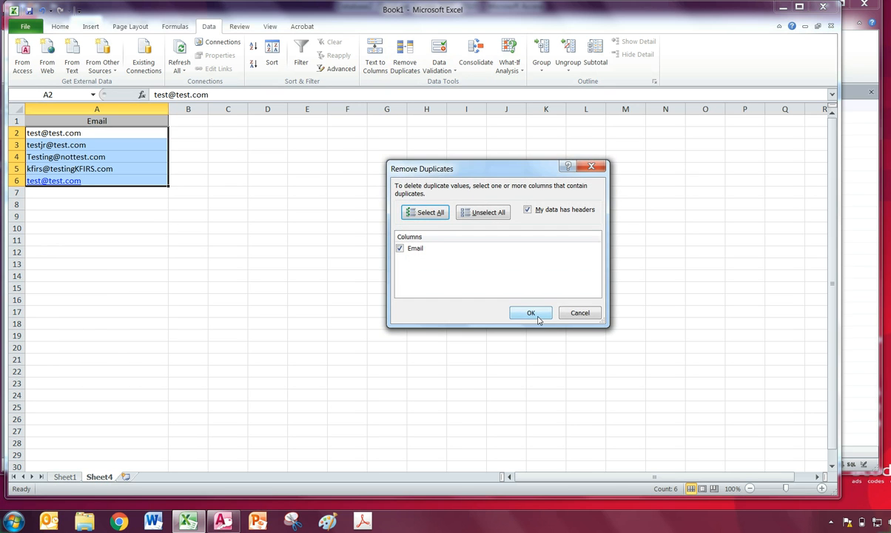
{"action": "left_click", "coordinate": [532, 313]}
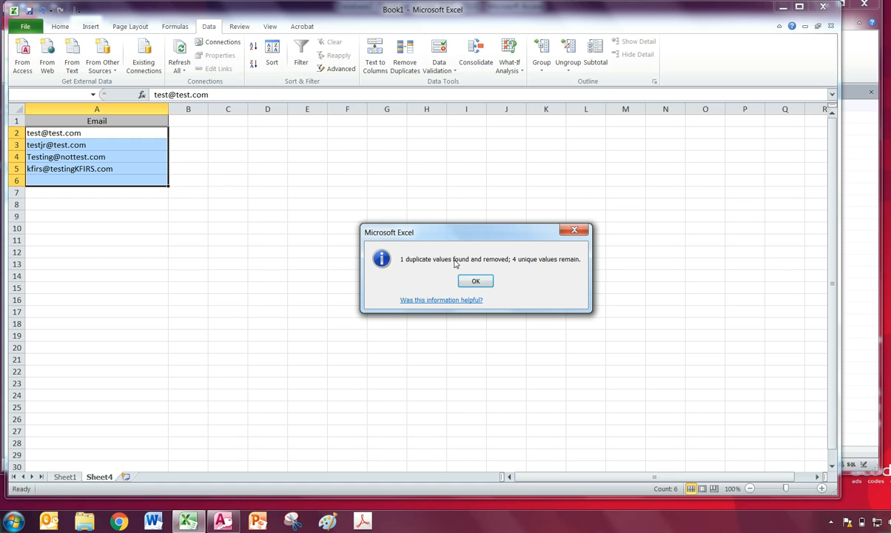
{"action": "left_click", "coordinate": [474, 282]}
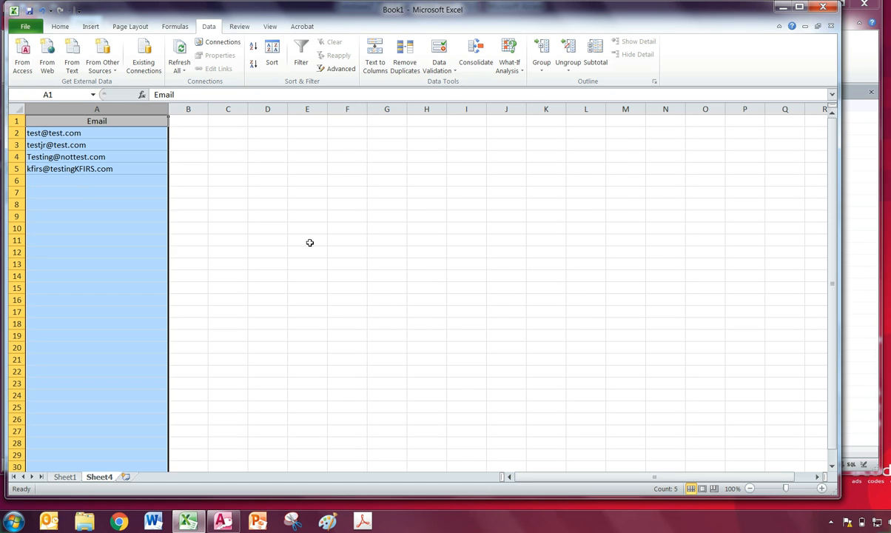
{"action": "left_click", "coordinate": [307, 241]}
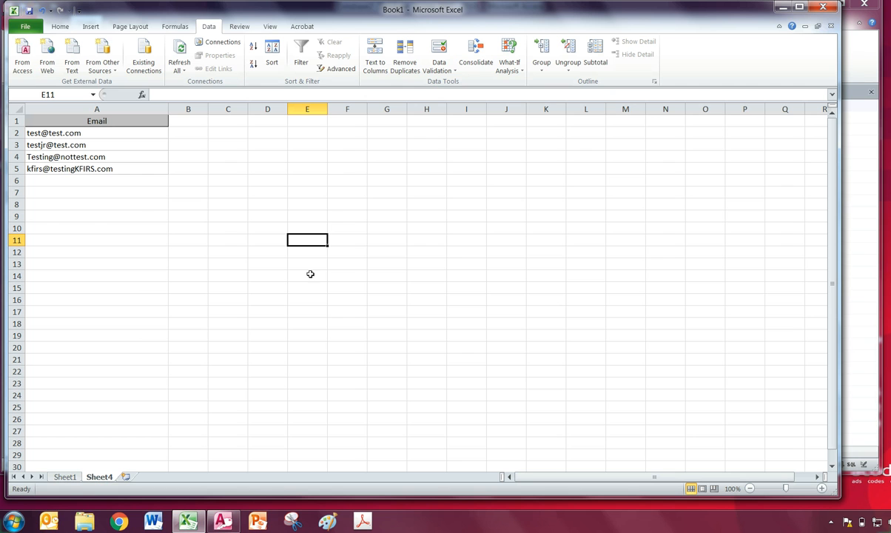
- Switch back to Access, close the Email List NFIRS results and start a new query design based on the Contacts table
{"action": "left_click", "coordinate": [782, 8]}
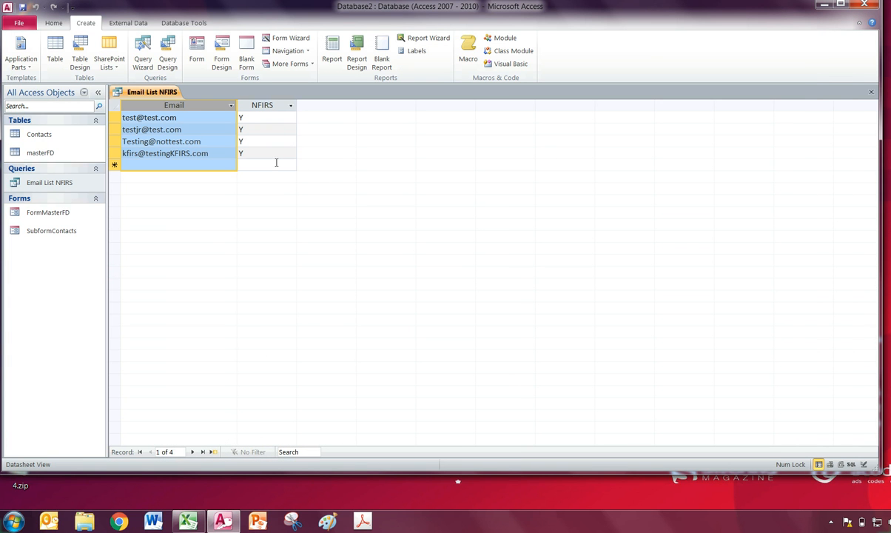
{"action": "left_click", "coordinate": [871, 91]}
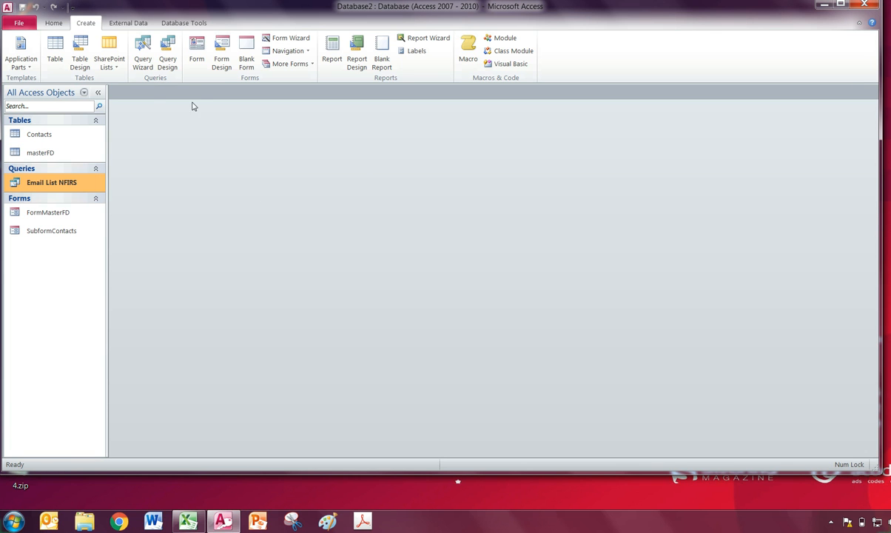
{"action": "left_click", "coordinate": [166, 62]}
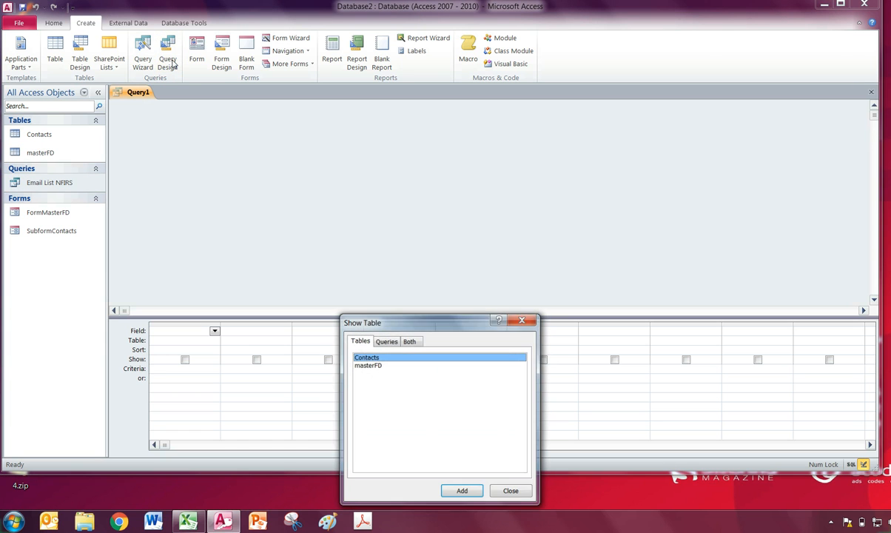
{"action": "double_click", "coordinate": [382, 359]}
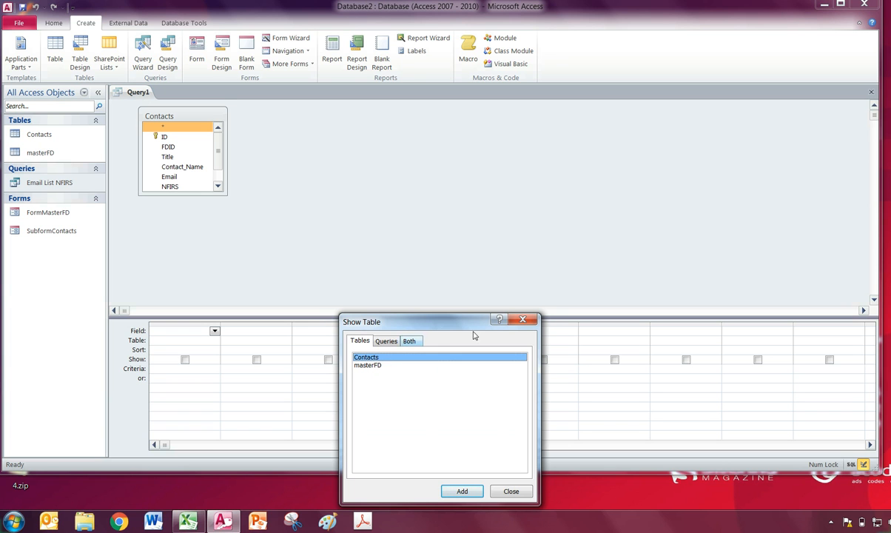
{"action": "left_click", "coordinate": [522, 319]}
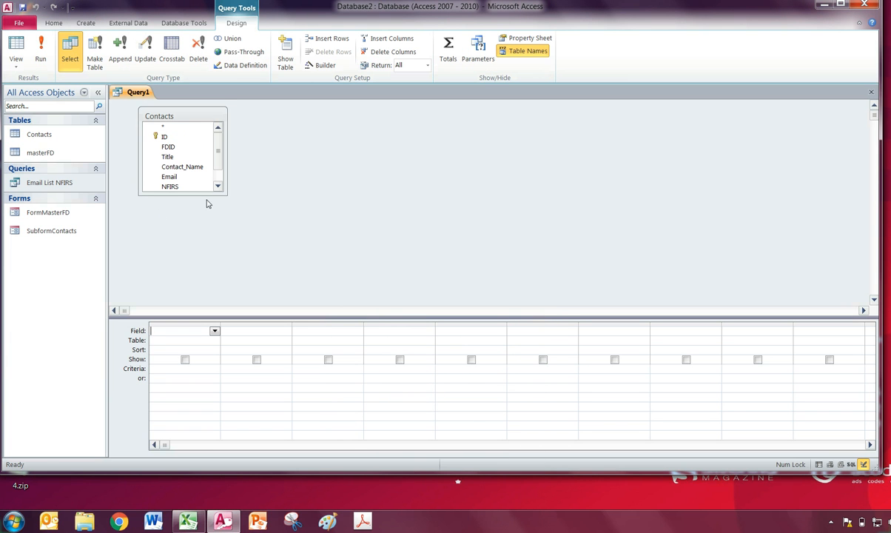
- Add the Email and Chief fields to the query, set the Chief criteria to "Y" and run it
{"action": "left_click_drag", "start_coordinate": [225, 194], "coordinate": [259, 263]}
{"action": "double_click", "coordinate": [168, 178]}
{"action": "double_click", "coordinate": [170, 196]}
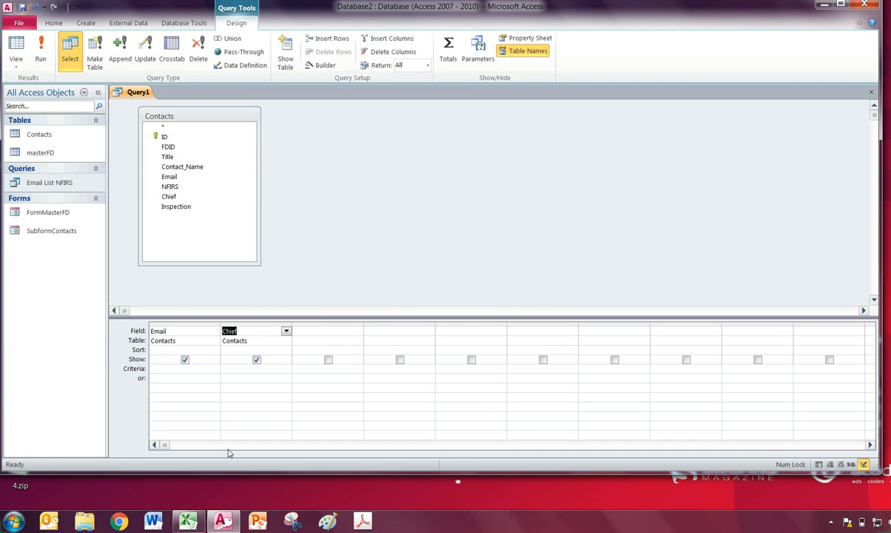
{"action": "left_click", "coordinate": [241, 373]}
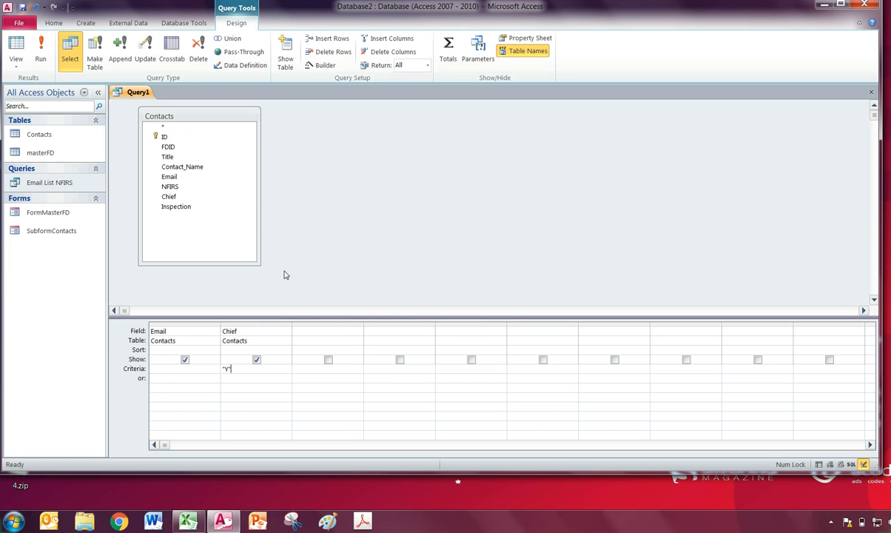
{"action": "left_click", "coordinate": [46, 61]}
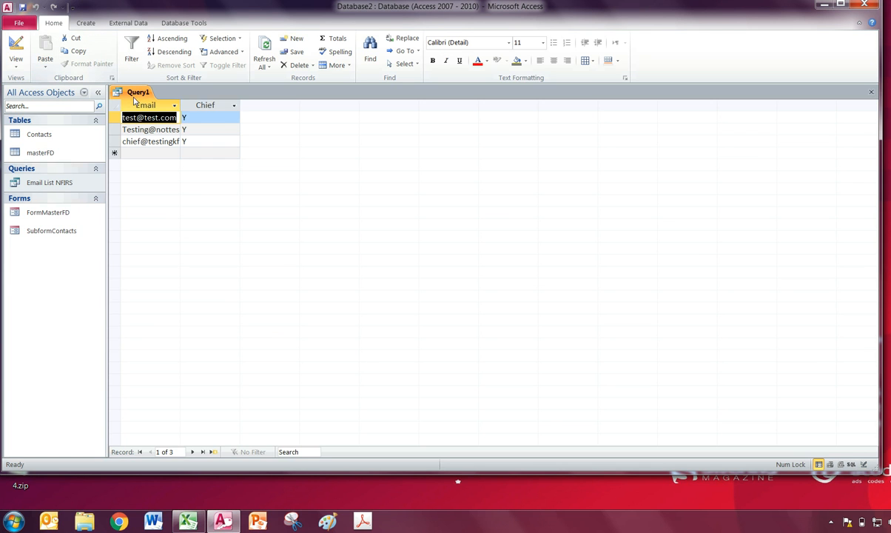
- Widen the Email column in the results, then close the query and save it as Email List Chief
{"action": "left_click_drag", "start_coordinate": [181, 109], "coordinate": [222, 112]}
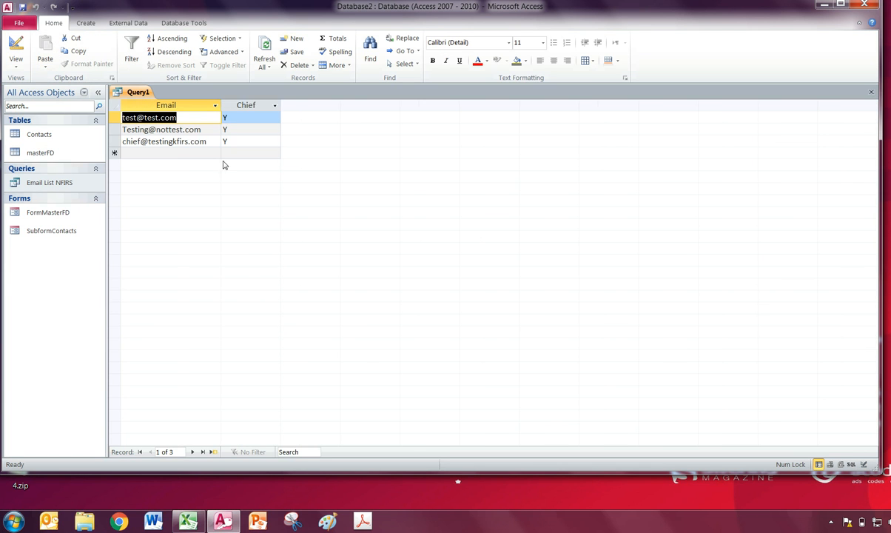
{"action": "left_click", "coordinate": [871, 92]}
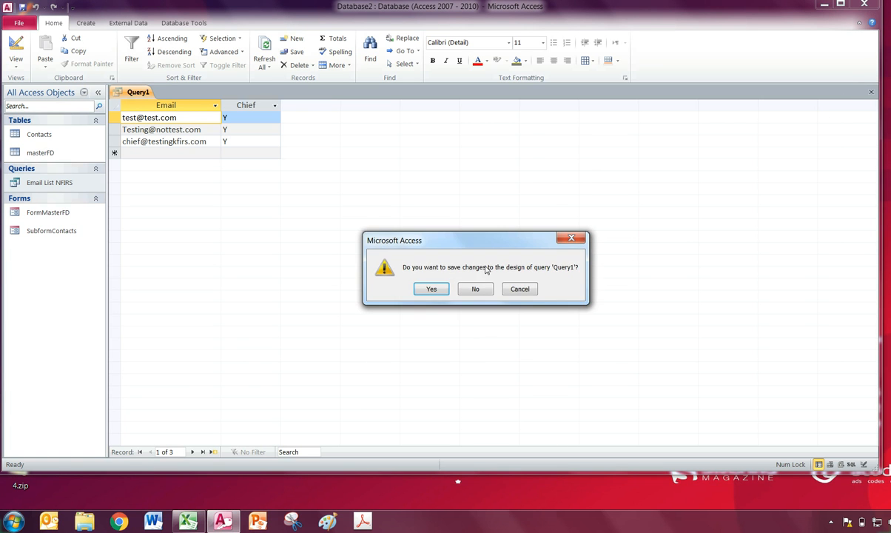
{"action": "left_click", "coordinate": [435, 290]}
{"action": "type", "text": "Email List Chief"}
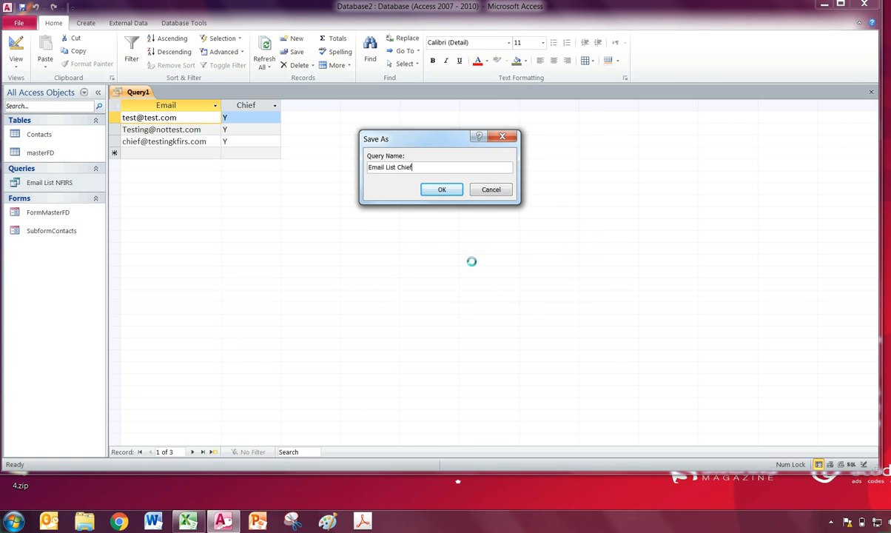
{"action": "key", "text": "Return"}
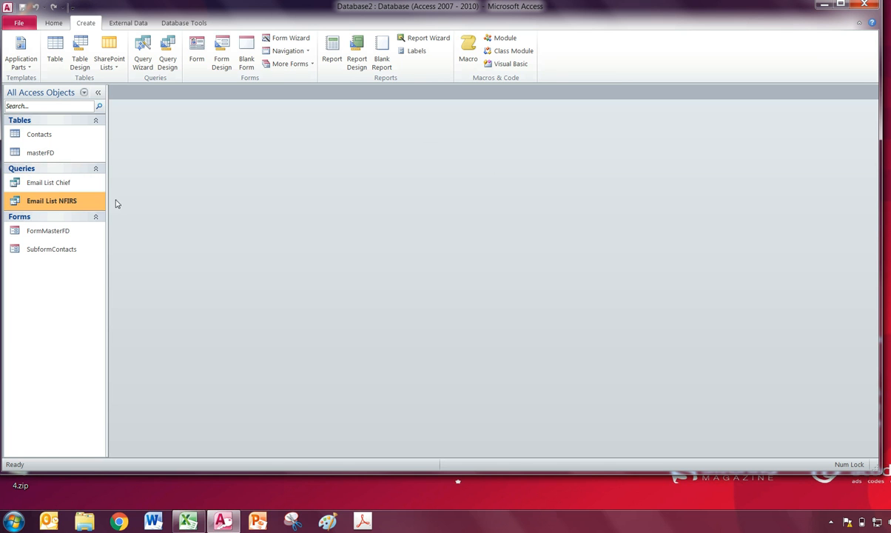
- Switch to the Shared OSFM Contact Database and look through its saved email list queries, then return to Database2
{"action": "right_click", "coordinate": [221, 521]}
{"action": "left_click", "coordinate": [194, 409]}
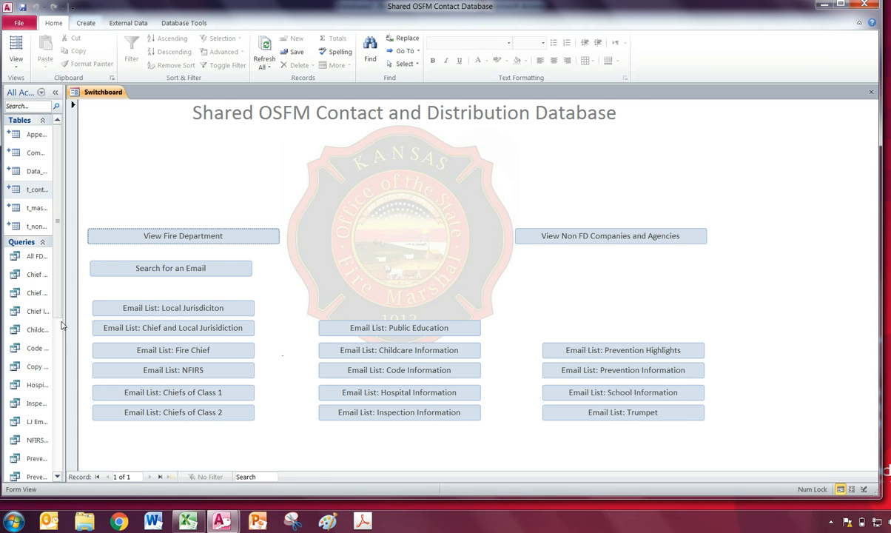
{"action": "left_click_drag", "start_coordinate": [64, 324], "coordinate": [162, 324]}
{"action": "scroll", "coordinate": [81, 274], "scroll_direction": "down", "scroll_amount": 3}
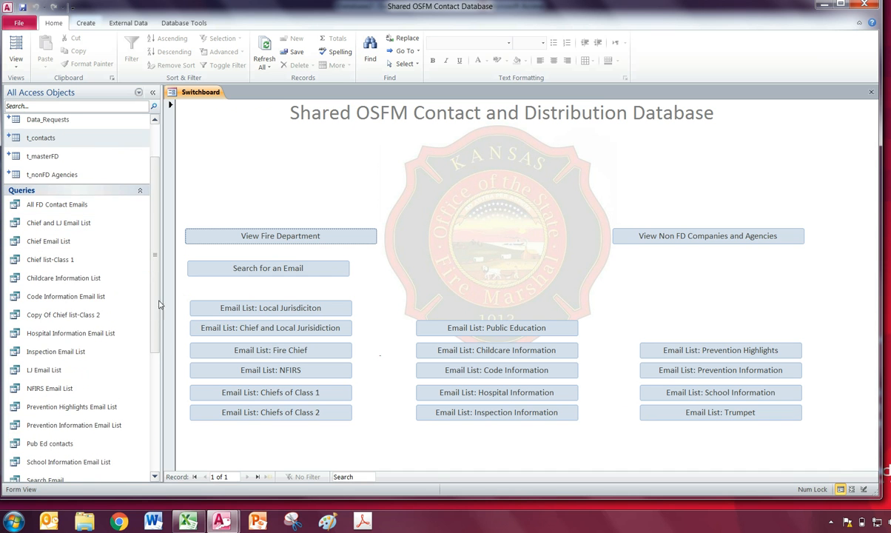
{"action": "scroll", "coordinate": [155, 293], "scroll_direction": "down", "scroll_amount": 3}
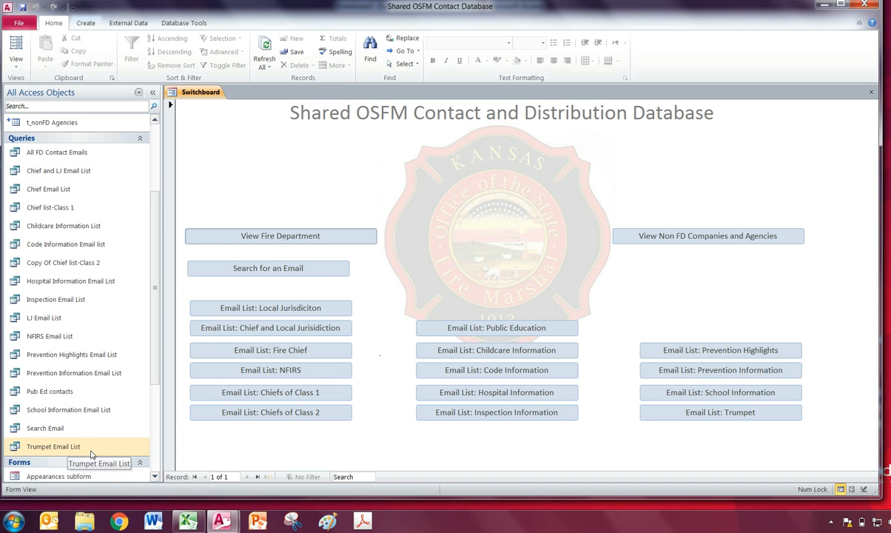
{"action": "left_click", "coordinate": [823, 6]}
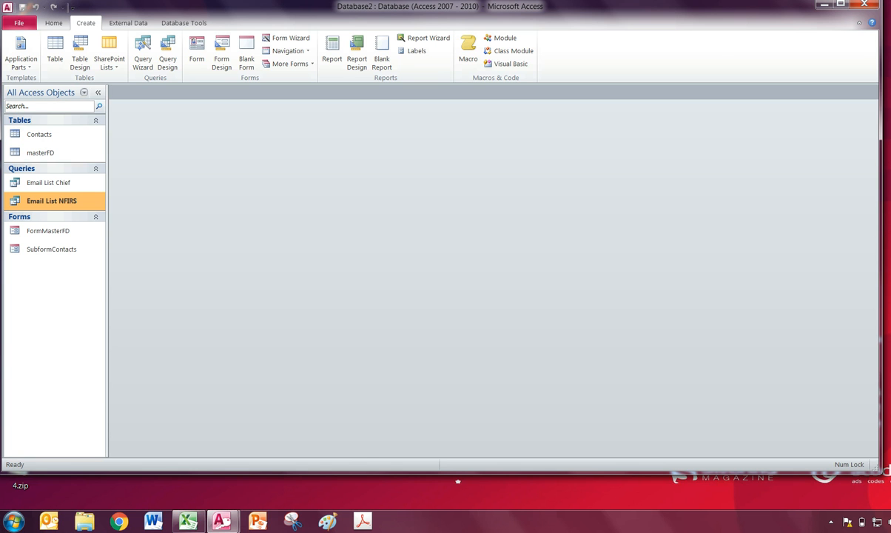
- Reopen the Shared OSFM Contact Database and examine its tables, queries and switchboard of email list buttons, then return to Database2
{"action": "left_click", "coordinate": [221, 520]}
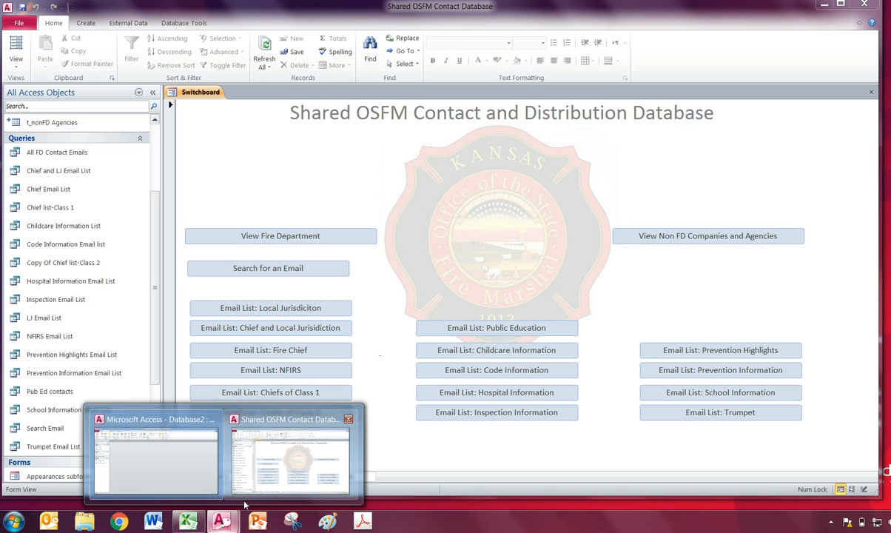
{"action": "left_click", "coordinate": [247, 482]}
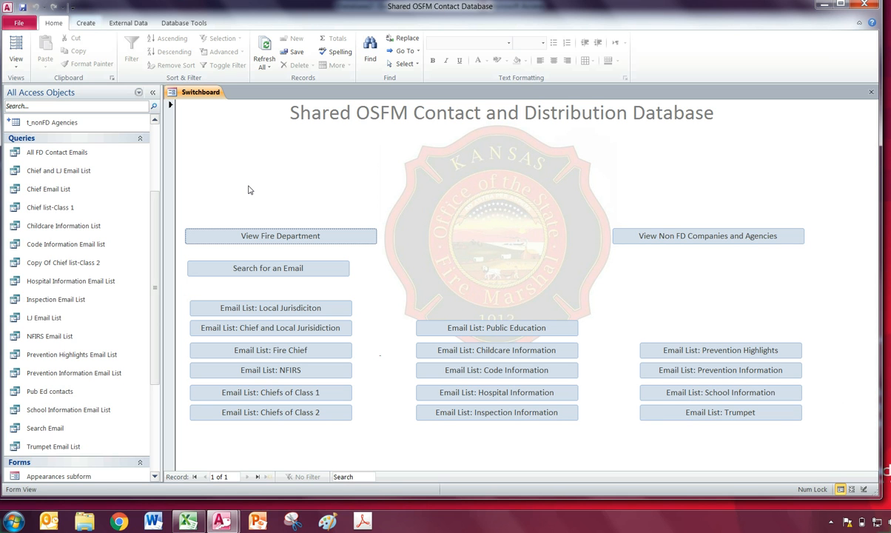
{"action": "scroll", "coordinate": [151, 170], "scroll_direction": "up", "scroll_amount": 2}
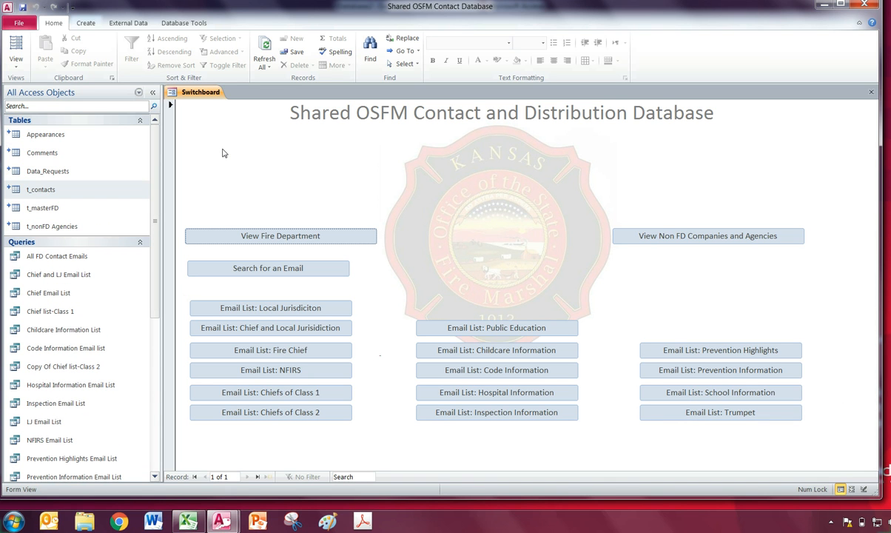
{"action": "left_click", "coordinate": [45, 189]}
{"action": "left_click", "coordinate": [77, 226]}
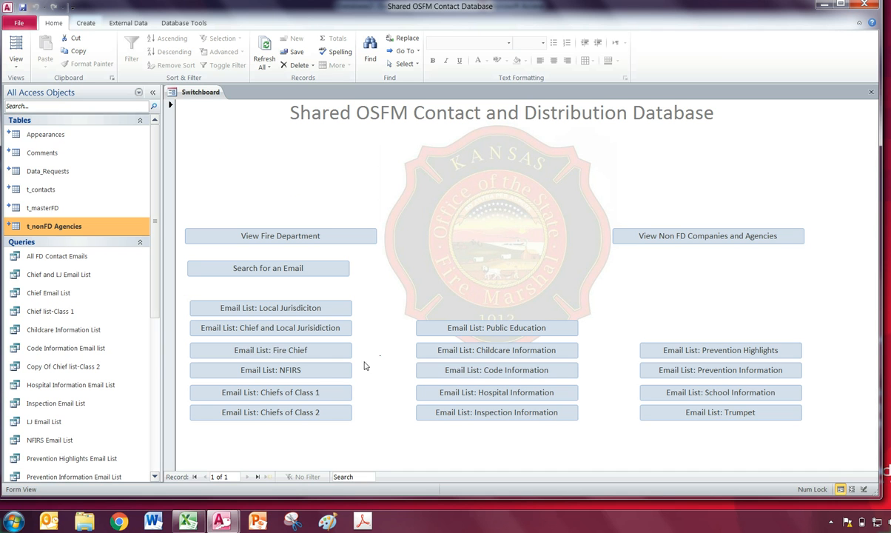
{"action": "double_click", "coordinate": [92, 285]}
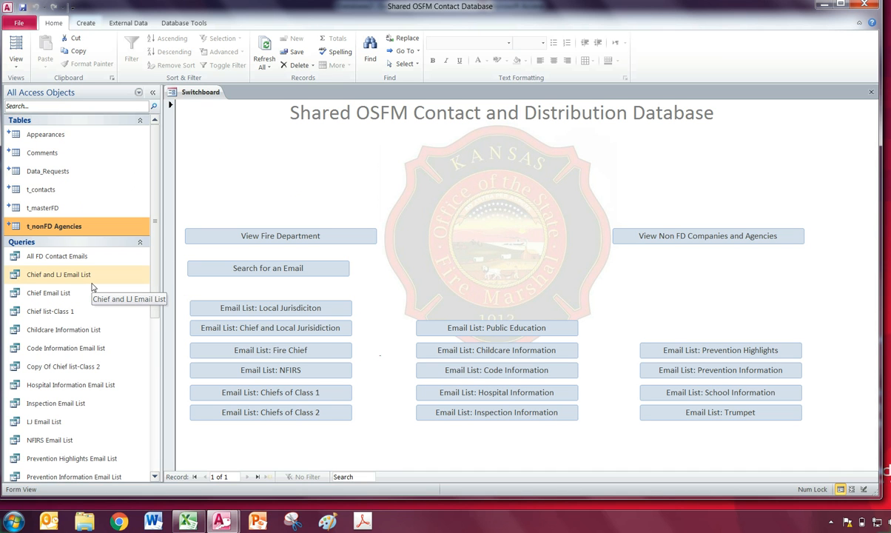
{"action": "left_click", "coordinate": [301, 201]}
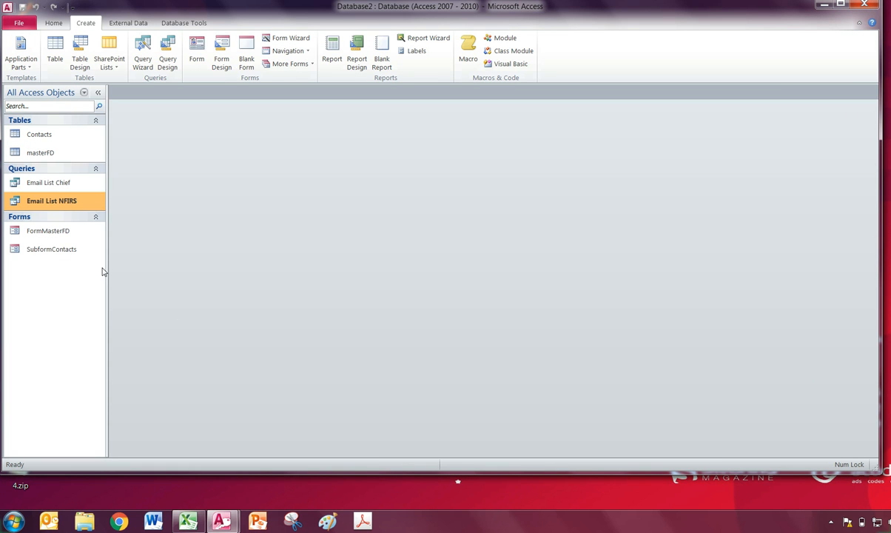
{"action": "left_click", "coordinate": [67, 186]}
{"action": "left_click", "coordinate": [75, 198]}
{"action": "left_click", "coordinate": [74, 185]}
{"action": "left_click", "coordinate": [74, 204]}
{"action": "left_click", "coordinate": [76, 183]}
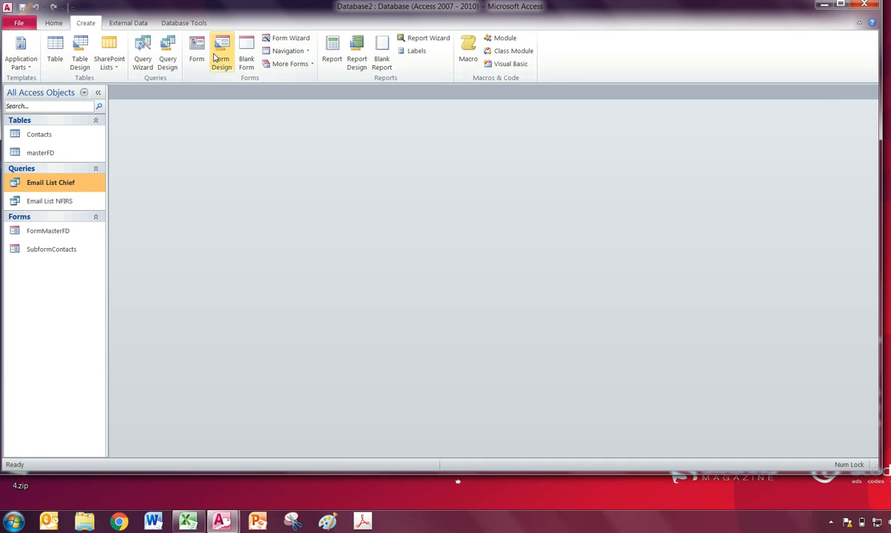
- Create a blank form, open it in Design View and widen its detail section to about 11 inches
{"action": "left_click", "coordinate": [246, 55]}
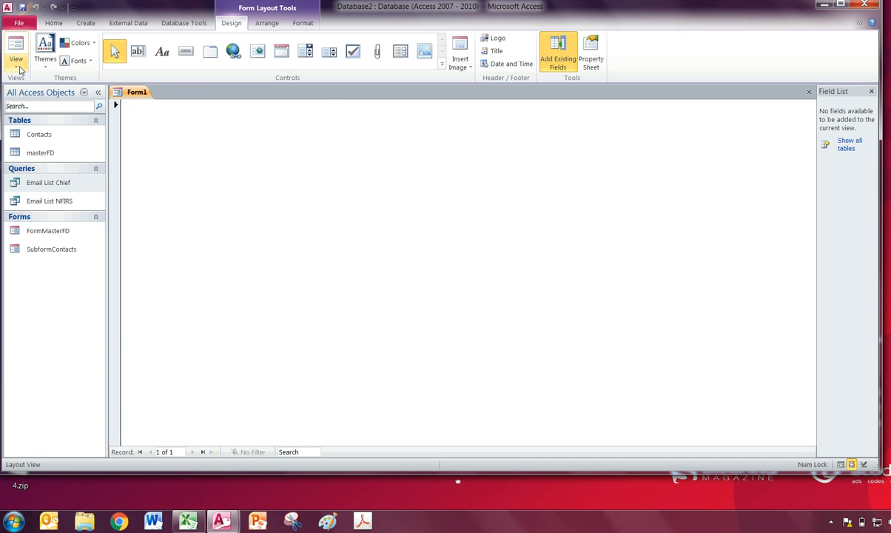
{"action": "left_click", "coordinate": [86, 23]}
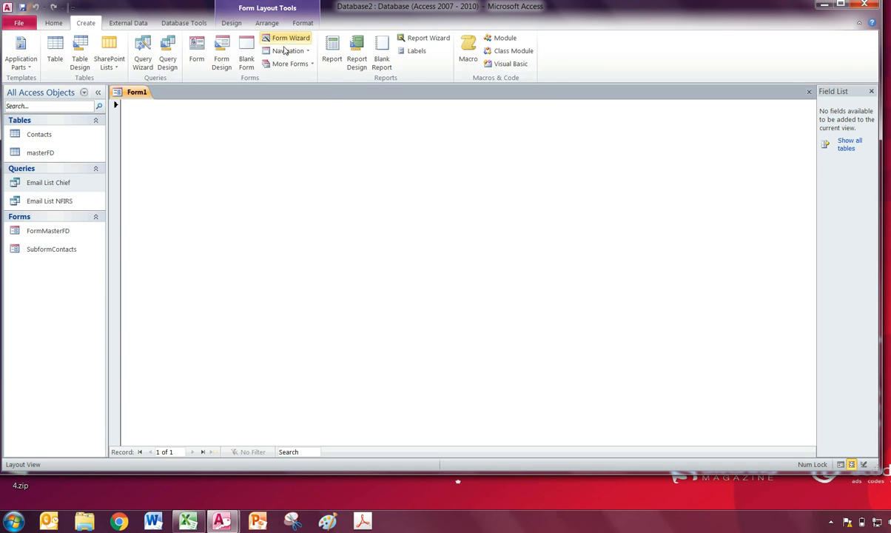
{"action": "left_click", "coordinate": [541, 258]}
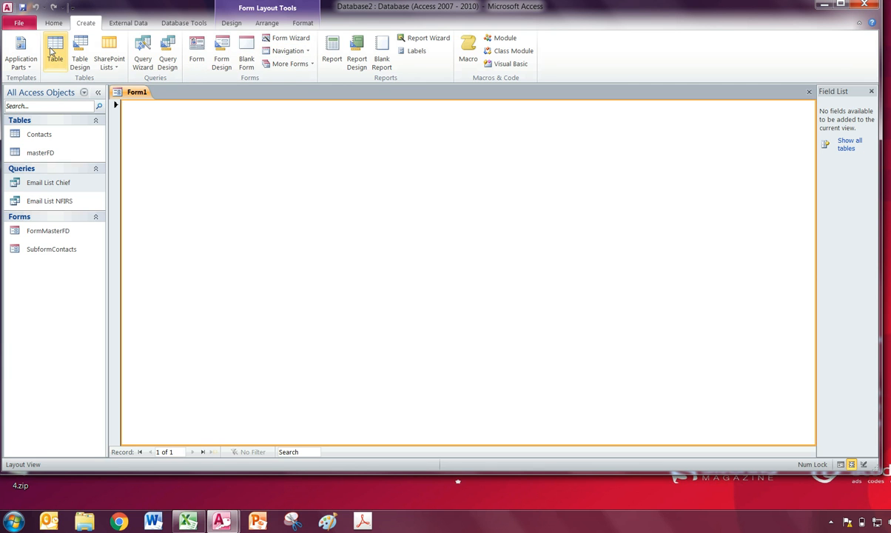
{"action": "left_click", "coordinate": [53, 23]}
{"action": "left_click", "coordinate": [15, 60]}
{"action": "left_click", "coordinate": [20, 138]}
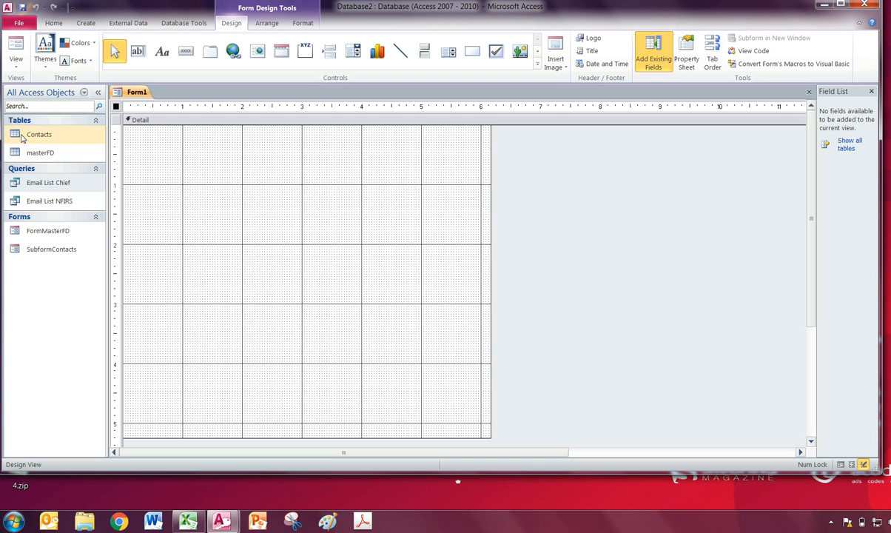
{"action": "left_click", "coordinate": [346, 221]}
{"action": "left_click_drag", "start_coordinate": [489, 245], "coordinate": [738, 246]}
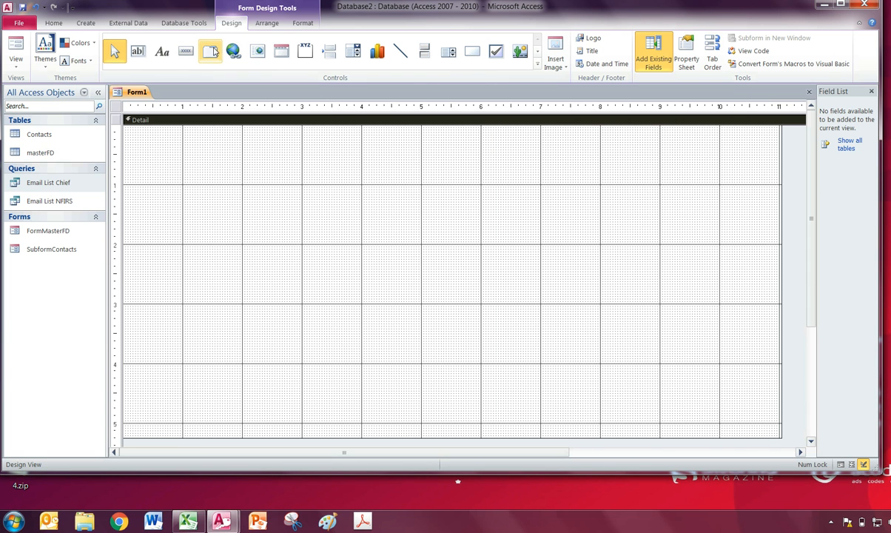
{"action": "left_click", "coordinate": [185, 53]}
{"action": "left_click_drag", "start_coordinate": [138, 160], "coordinate": [361, 188]}
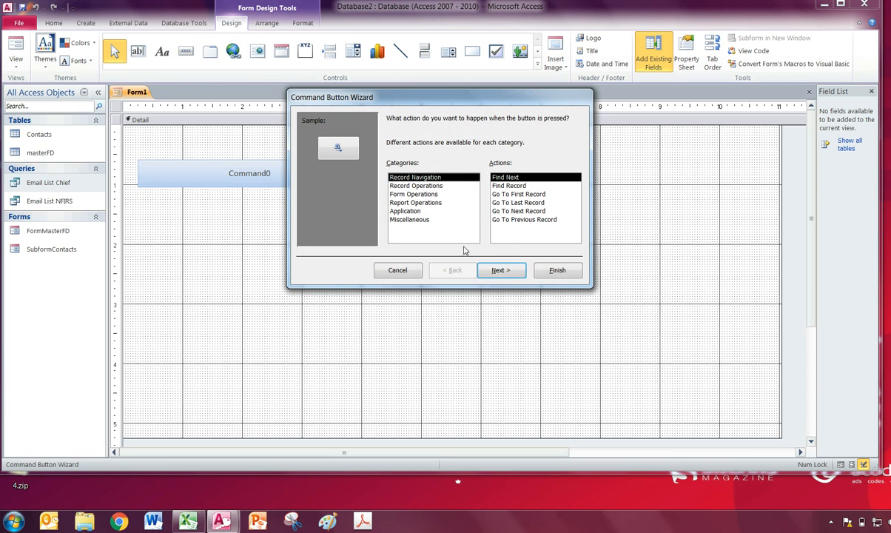
{"action": "left_click", "coordinate": [397, 271]}
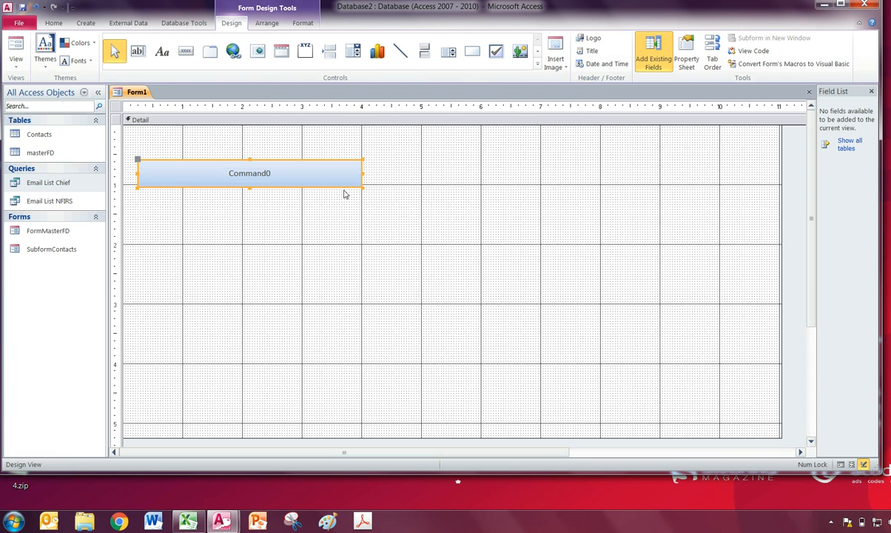
{"action": "key", "text": "Delete"}
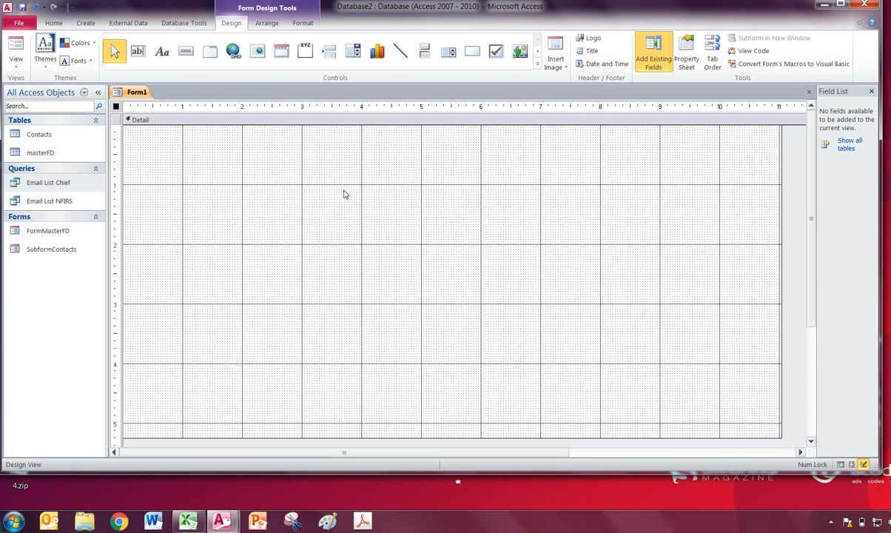
- Draw a command button near the form's upper-left corner and set it to run the Email List Chief query
{"action": "left_click", "coordinate": [186, 52]}
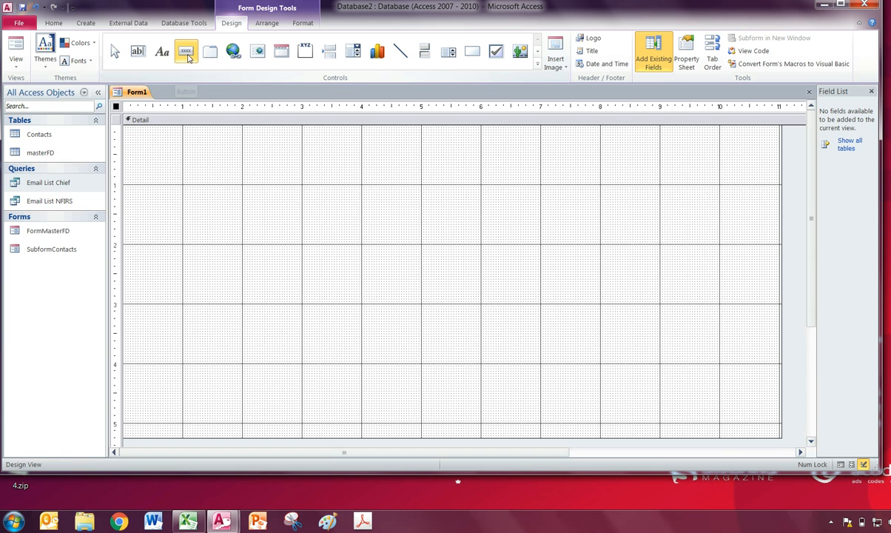
{"action": "left_click_drag", "start_coordinate": [147, 150], "coordinate": [358, 181]}
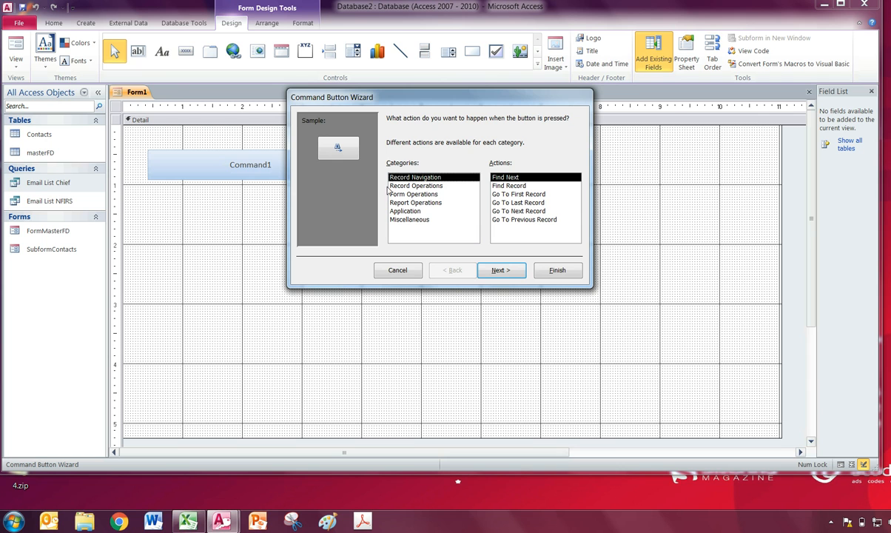
{"action": "left_click", "coordinate": [424, 221]}
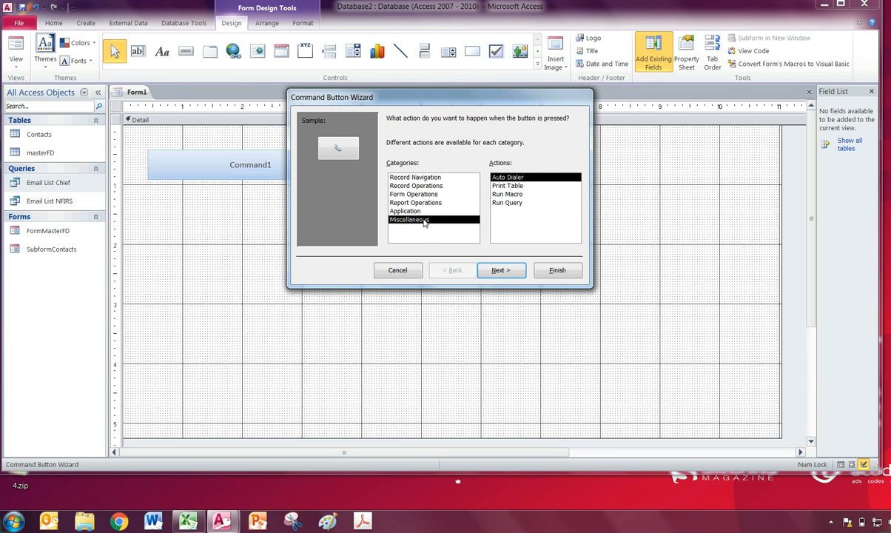
{"action": "left_click", "coordinate": [507, 204]}
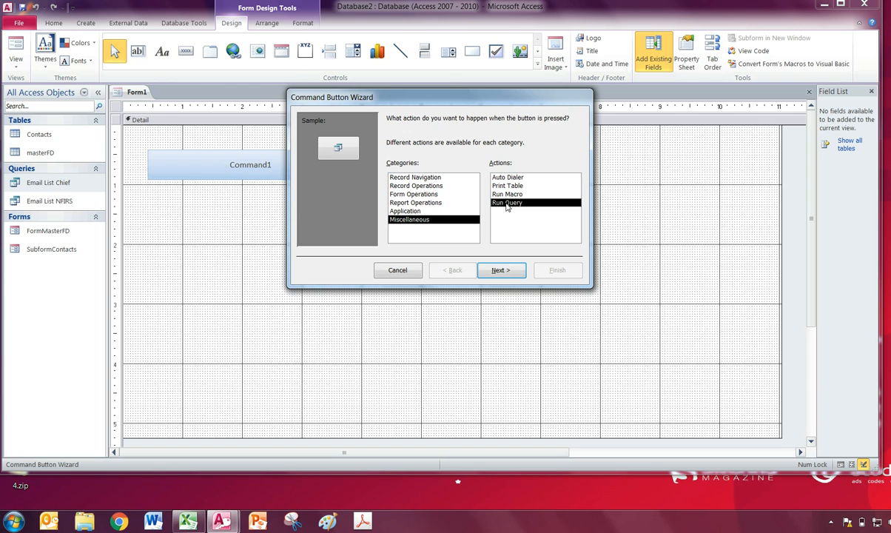
{"action": "left_click", "coordinate": [501, 268]}
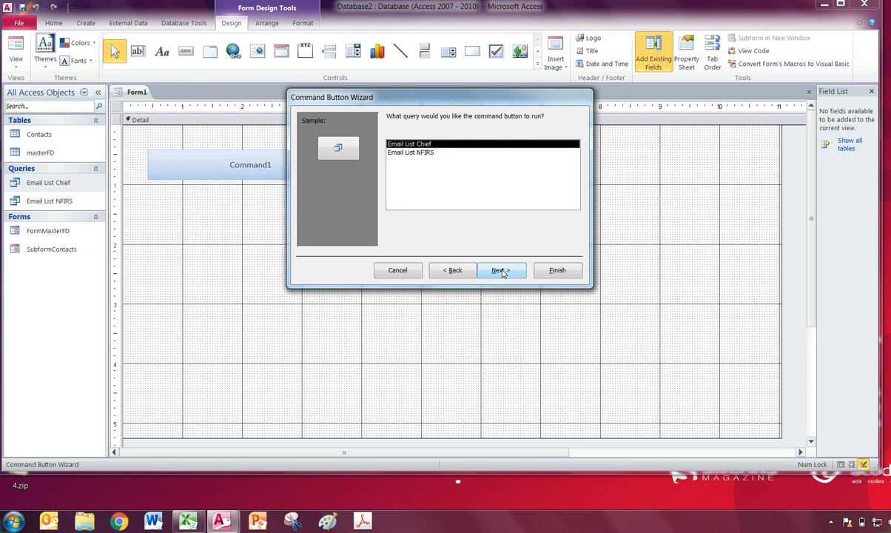
{"action": "left_click", "coordinate": [431, 153]}
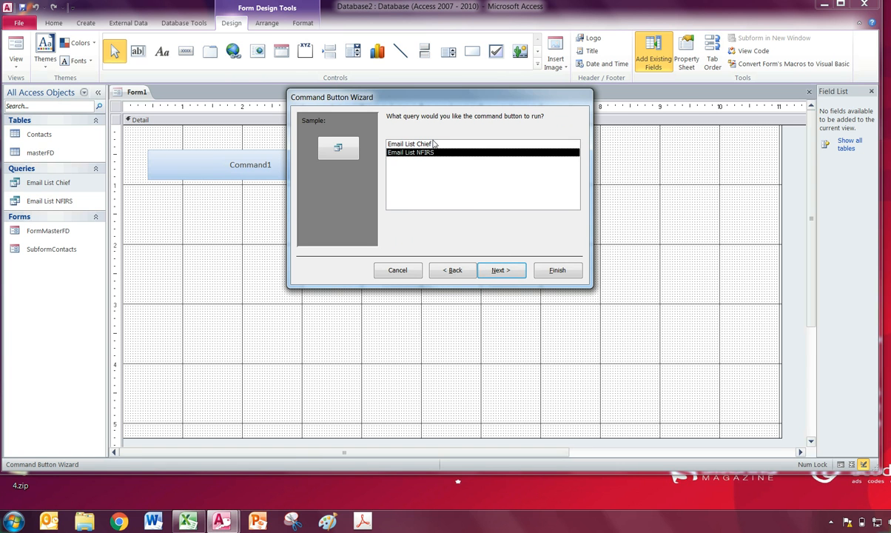
{"action": "left_click", "coordinate": [435, 146]}
{"action": "left_click", "coordinate": [501, 271]}
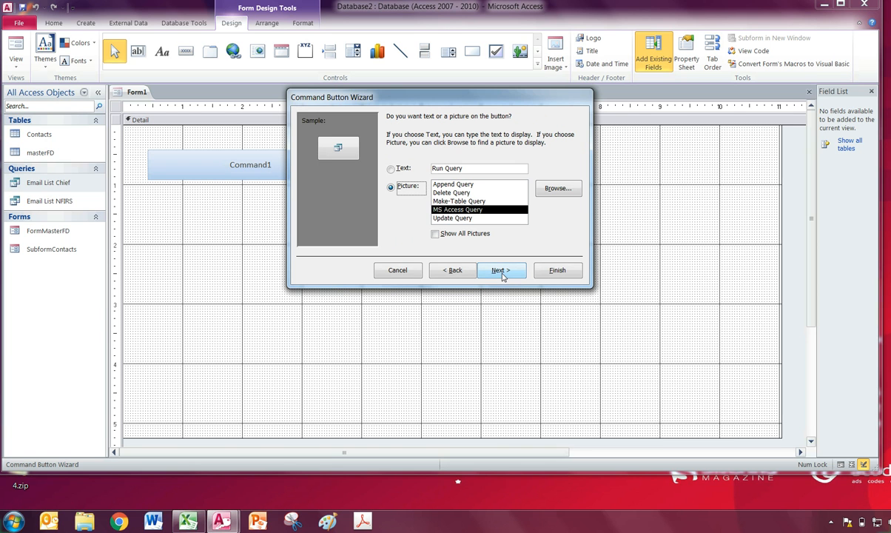
- Show text instead of a picture on the button and set its caption to "Email List: Chiefs"
{"action": "left_click", "coordinate": [392, 169]}
{"action": "left_click_drag", "start_coordinate": [477, 170], "coordinate": [414, 167]}
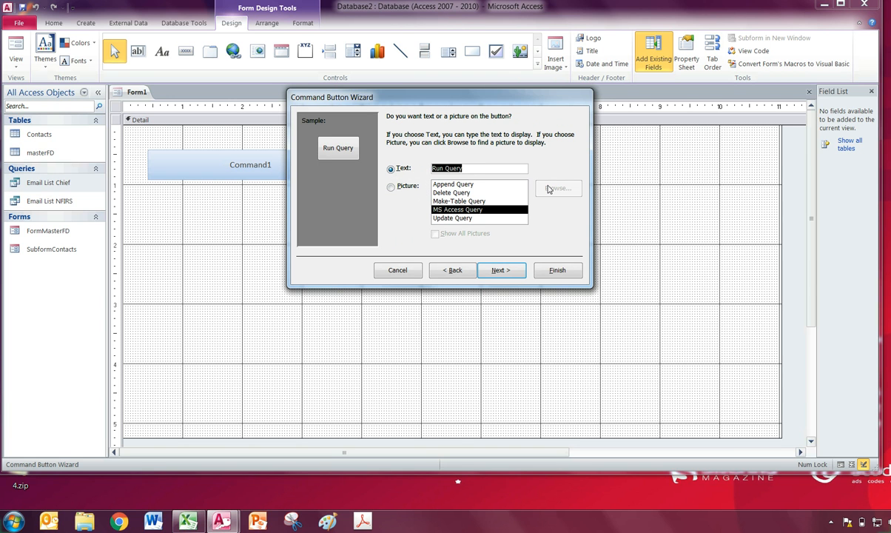
{"action": "type", "text": "Email List: Chiefs"}
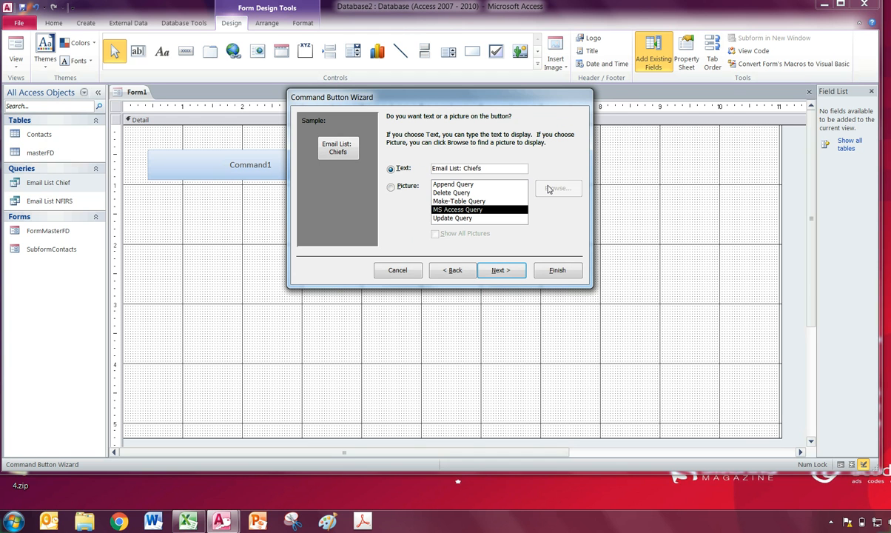
{"action": "left_click", "coordinate": [499, 269]}
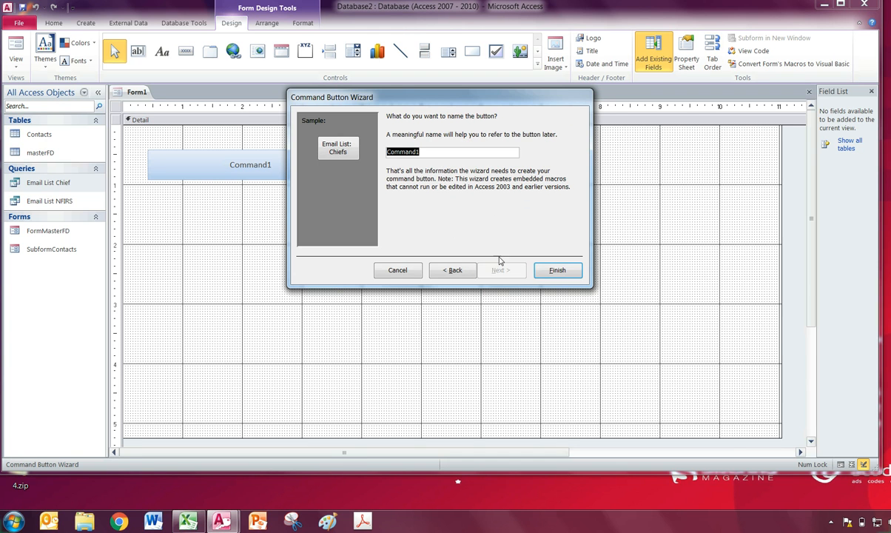
- Name the button Cmd_Email_List_Chief and finish the Command Button Wizard
{"action": "type", "text": "Comand"}
{"action": "key", "text": "BackSpace"}
{"action": "key", "text": "BackSpace"}
{"action": "key", "text": "BackSpace"}
{"action": "key", "text": "BackSpace"}
{"action": "key", "text": "BackSpace"}
{"action": "type", "text": "md_Email "}
{"action": "type", "text": "List_Chief"}
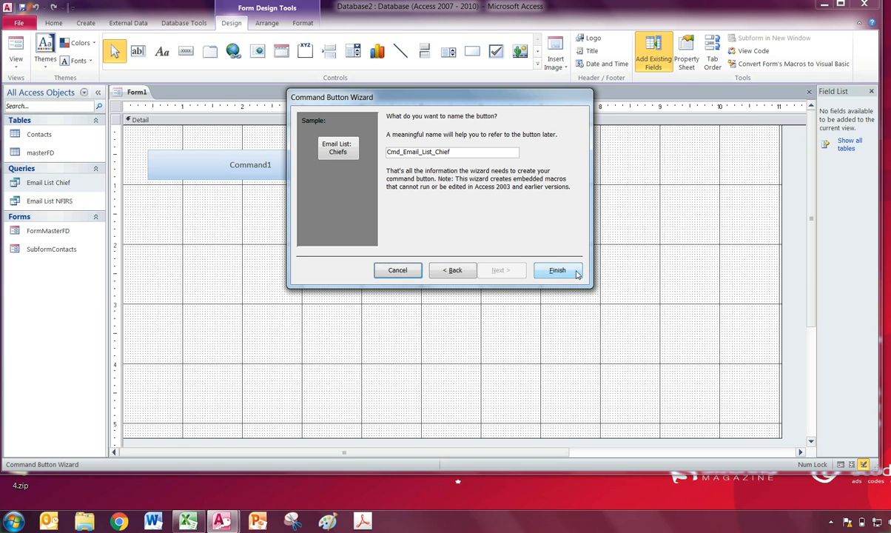
{"action": "left_click", "coordinate": [545, 265]}
{"action": "left_click", "coordinate": [211, 200]}
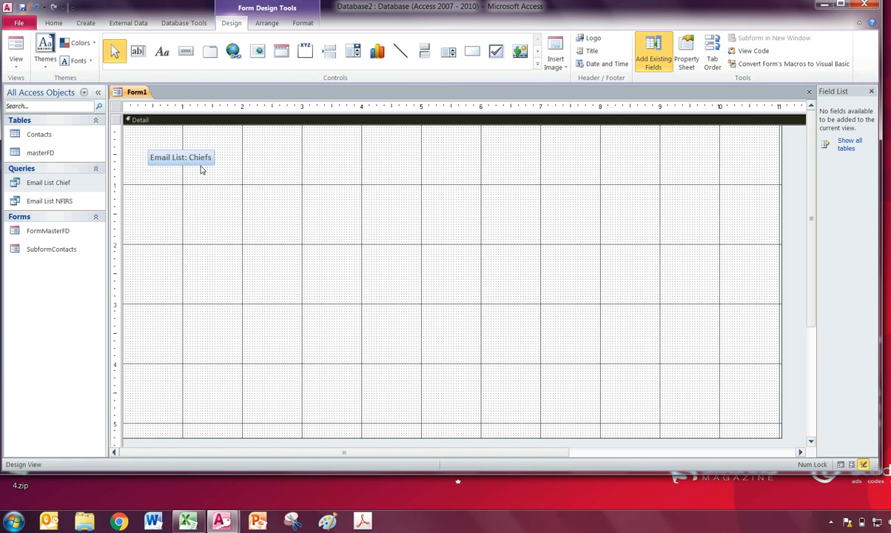
- Test the Email List: Chiefs button in Form View, then close the query results it opens
{"action": "left_click", "coordinate": [16, 50]}
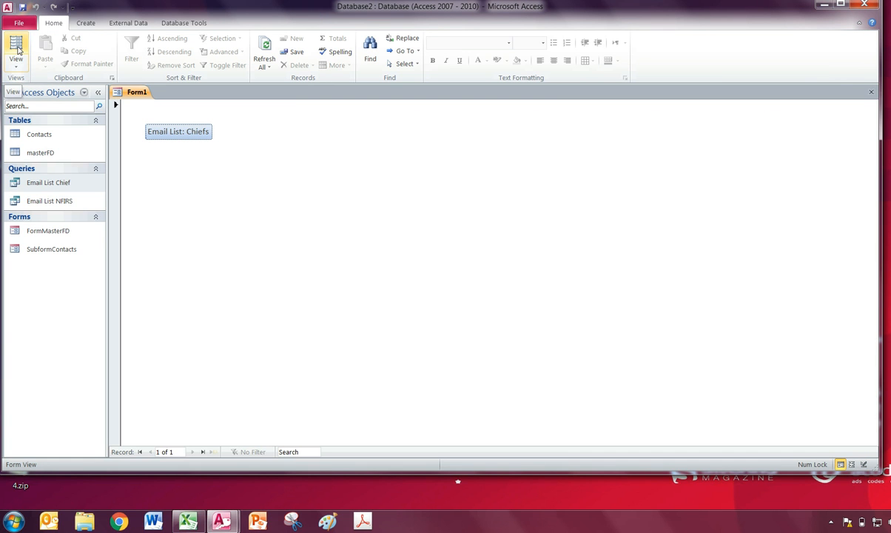
{"action": "left_click", "coordinate": [171, 133]}
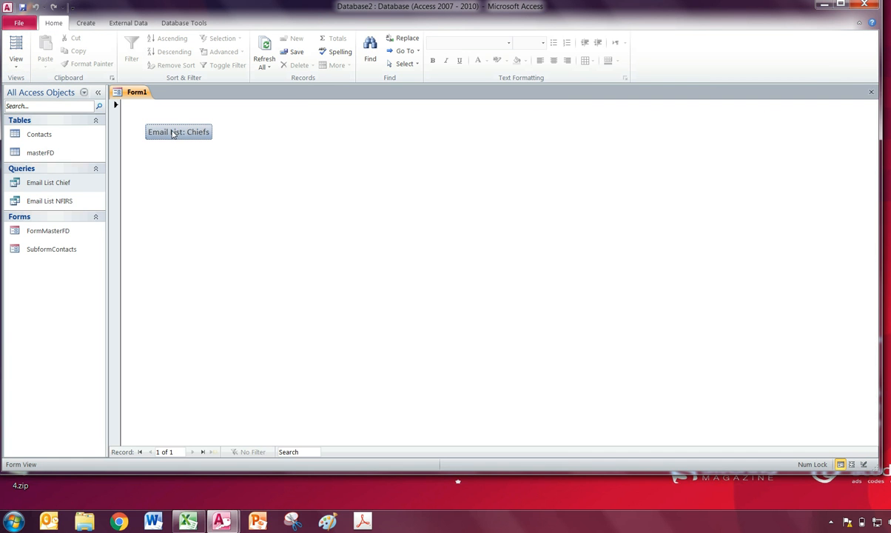
{"action": "left_click", "coordinate": [871, 92]}
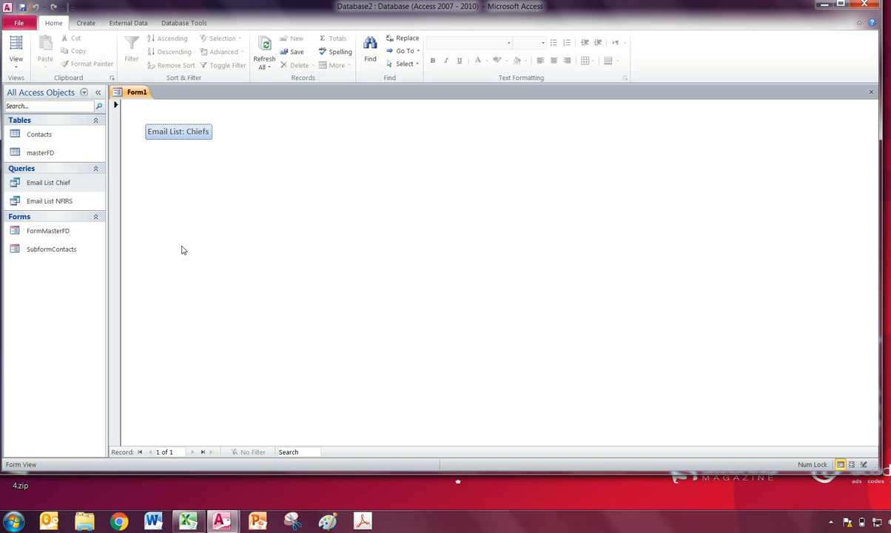
- Open FormMasterFD and the Email List Chief query to compare the contact records with the email list
{"action": "left_click", "coordinate": [74, 199]}
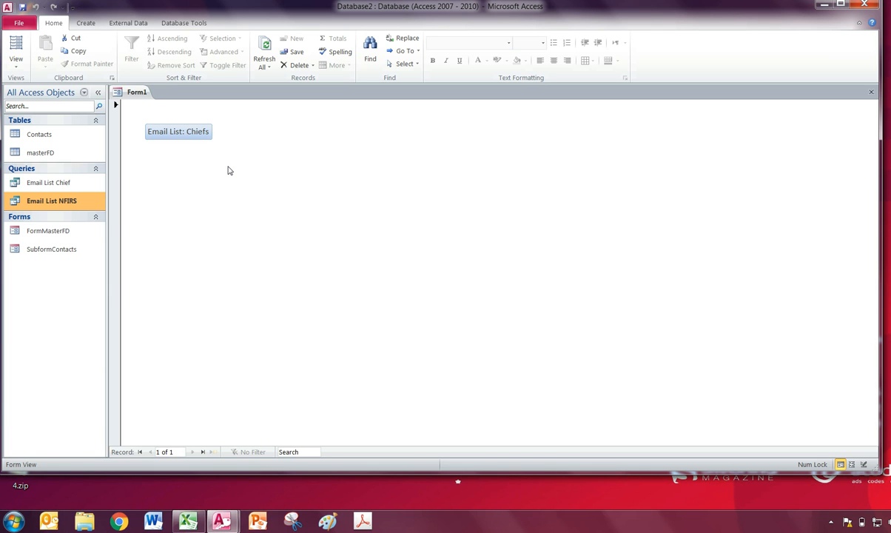
{"action": "left_click", "coordinate": [72, 183]}
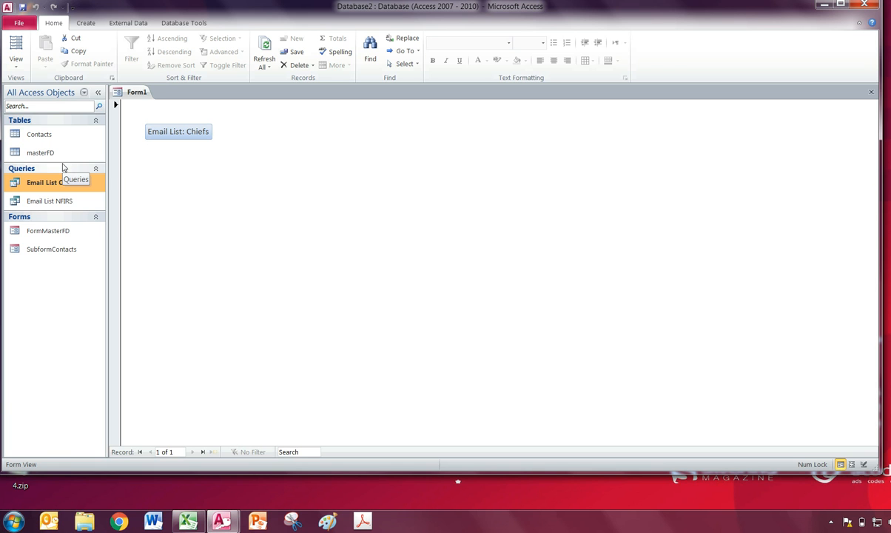
{"action": "double_click", "coordinate": [61, 230]}
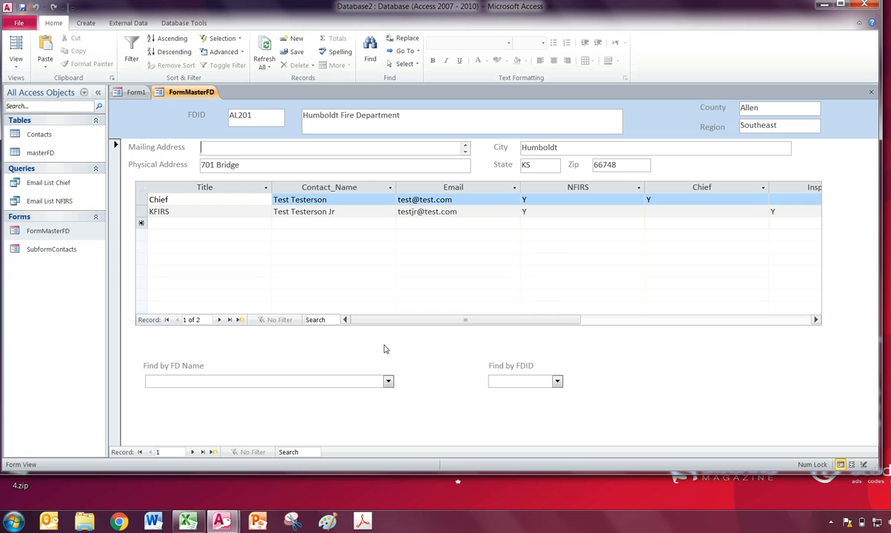
{"action": "left_click", "coordinate": [56, 248]}
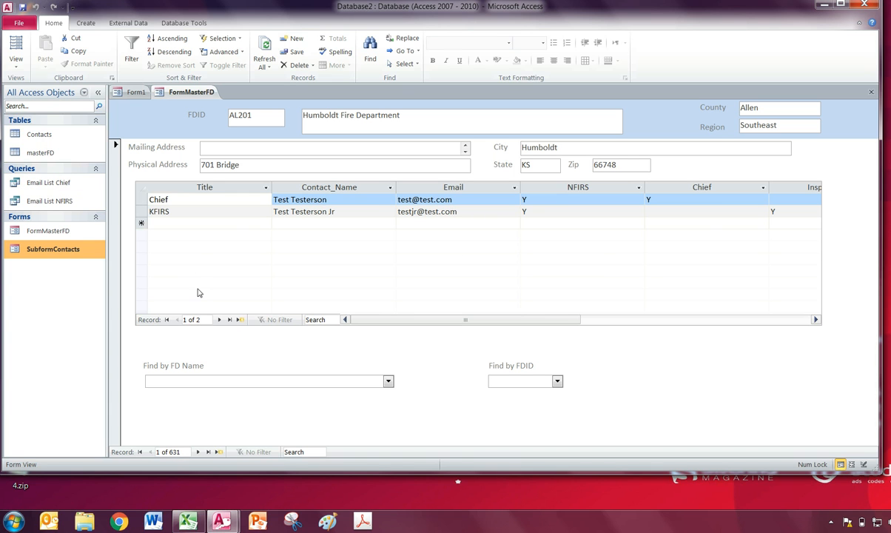
{"action": "left_click", "coordinate": [84, 199]}
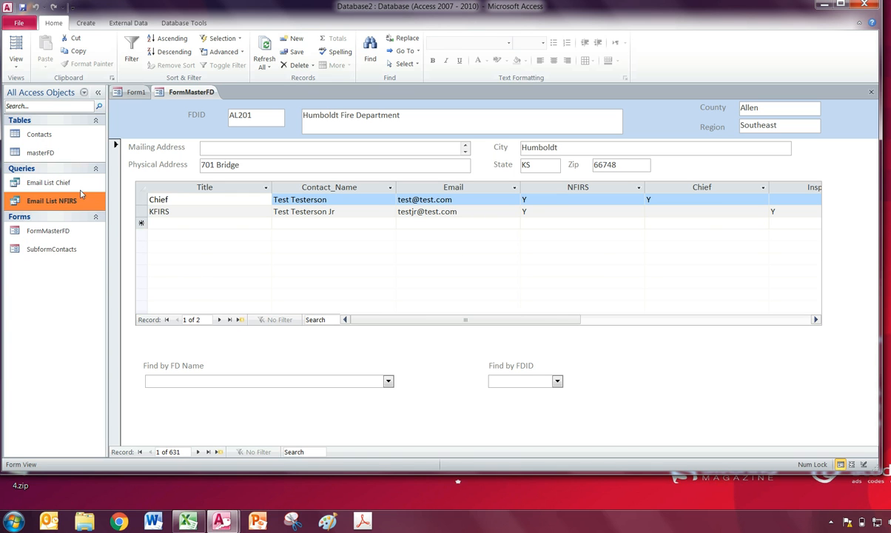
{"action": "double_click", "coordinate": [81, 188]}
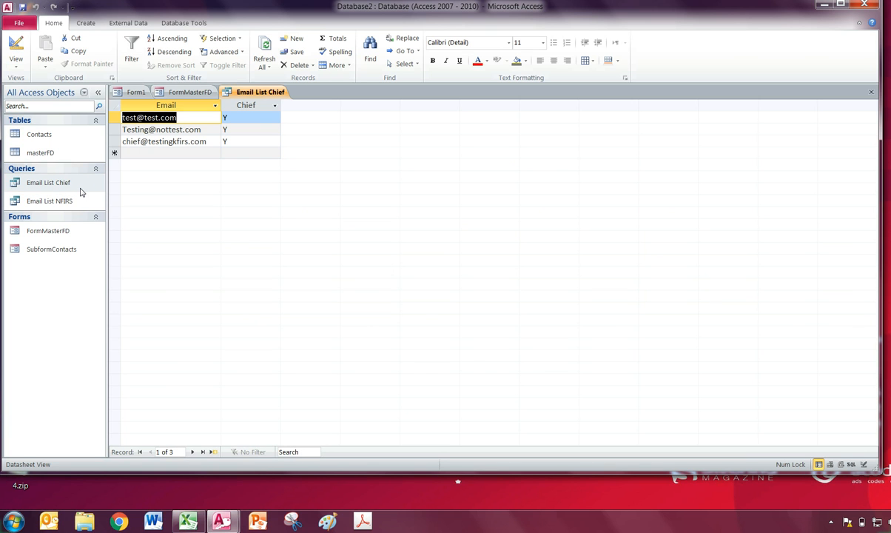